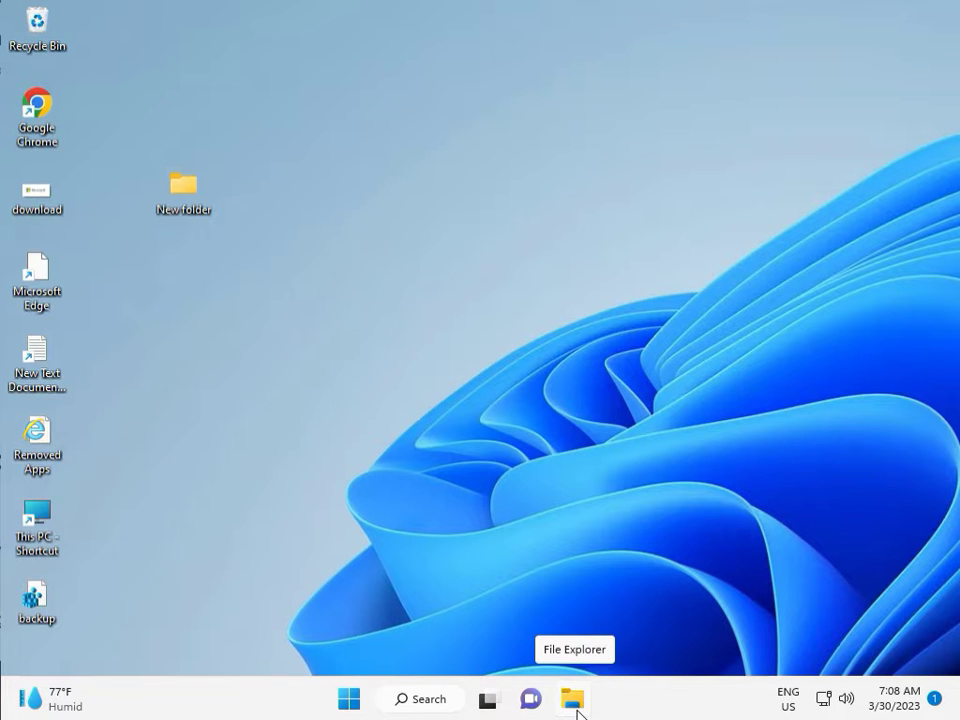
# Step: Open Settings from Start and scroll the System page down to Troubleshoot
pyautogui.click(349, 699)
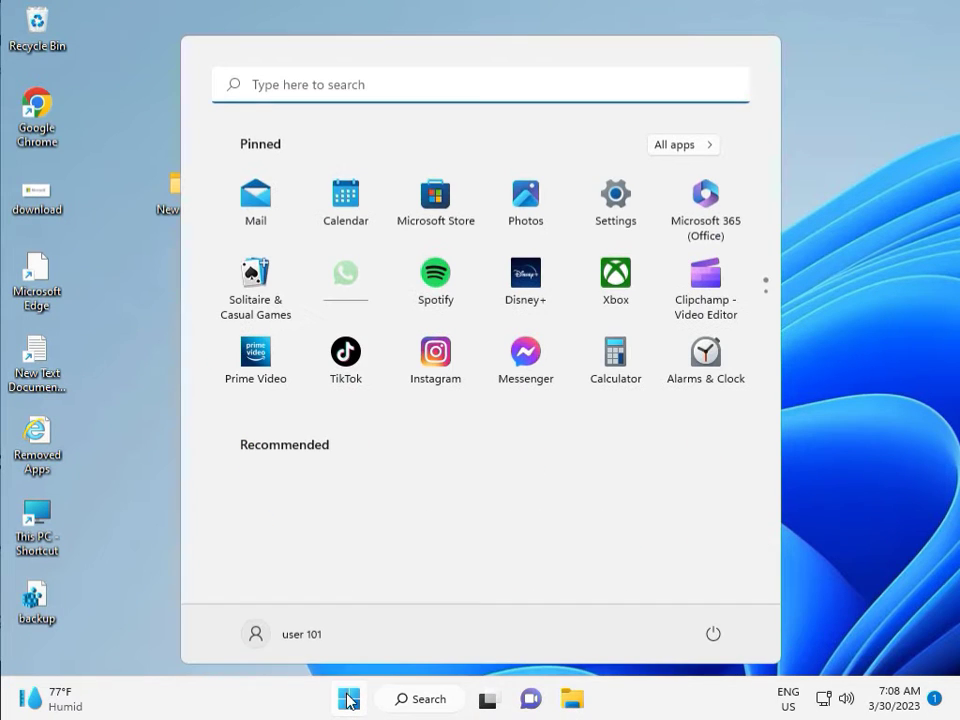
pyautogui.click(627, 201)
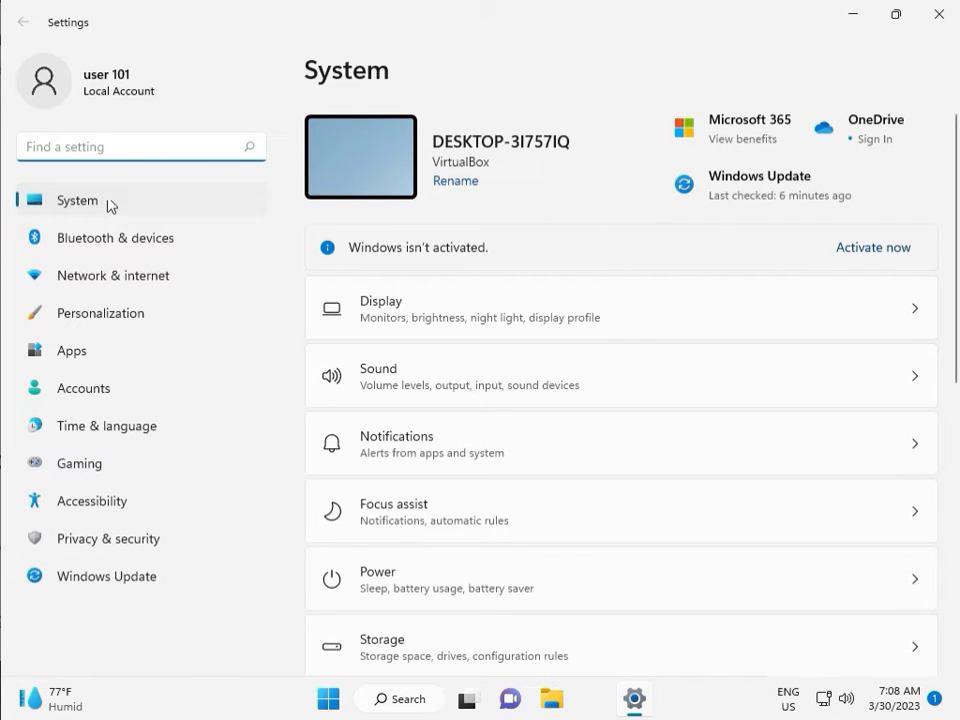
pyautogui.scroll(-3, 476, 508)
pyautogui.scroll(-1, 479, 520)
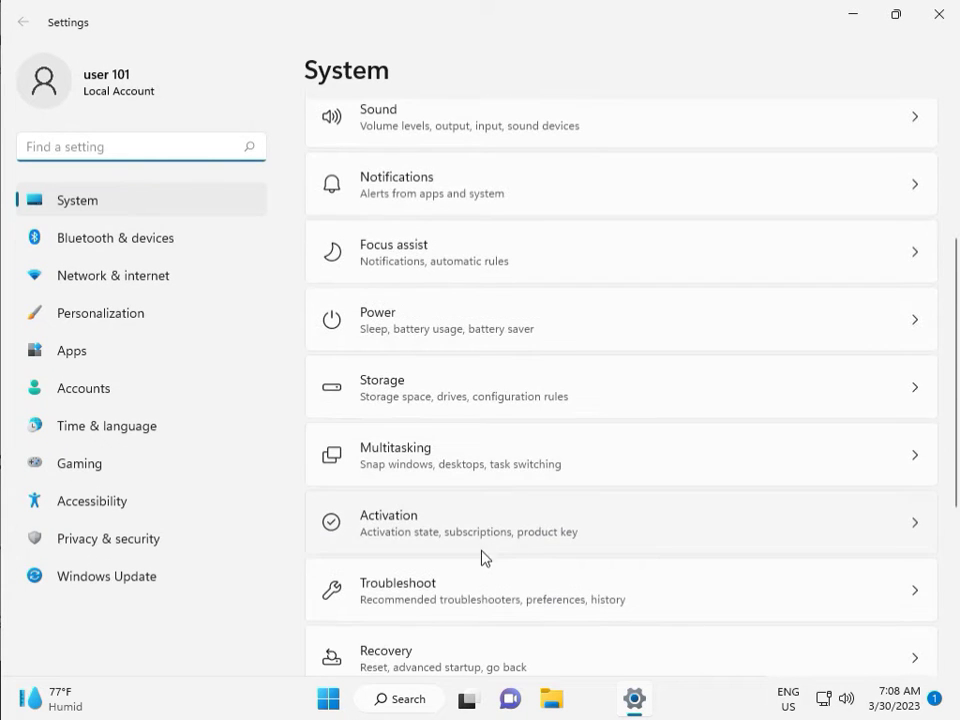
# Step: Run the Windows Update troubleshooter from Other troubleshooters, dismiss its results, and close Settings
pyautogui.click(490, 594)
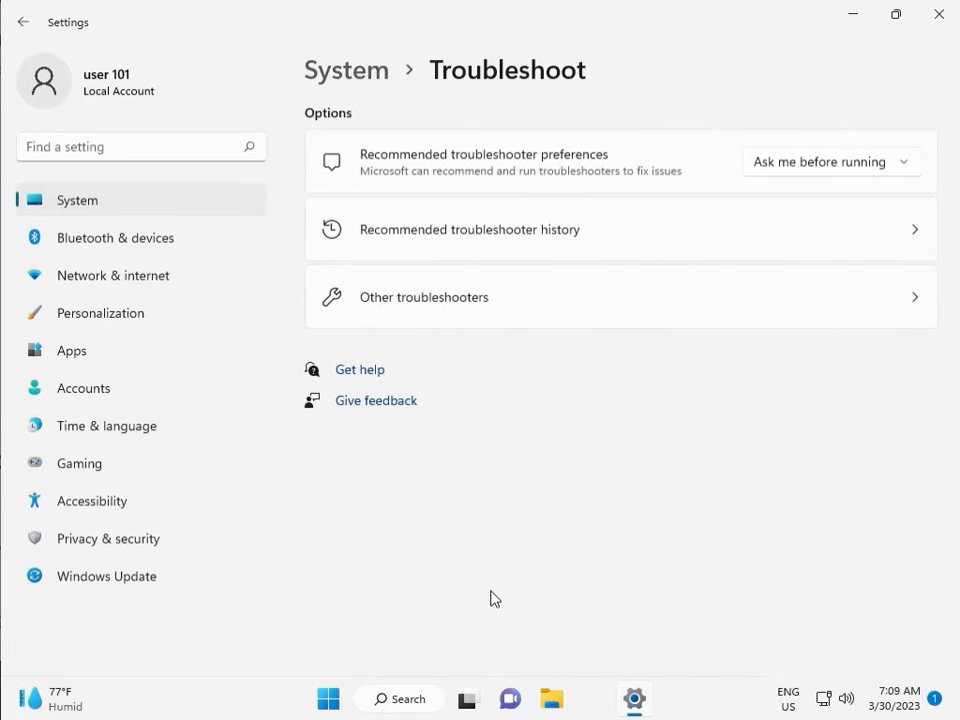
pyautogui.click(418, 300)
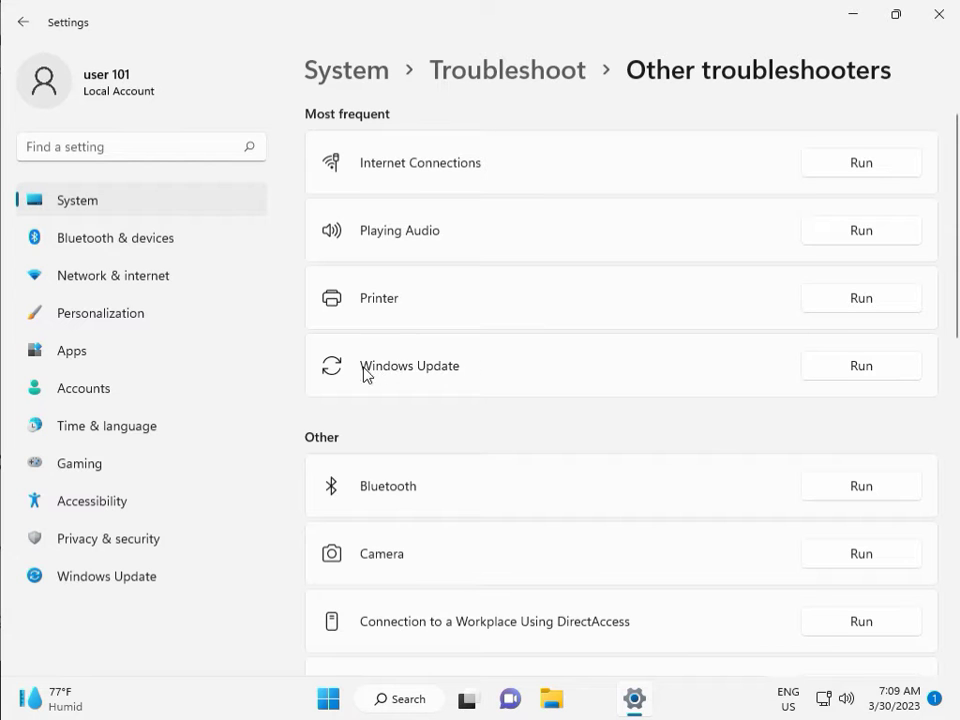
pyautogui.click(857, 368)
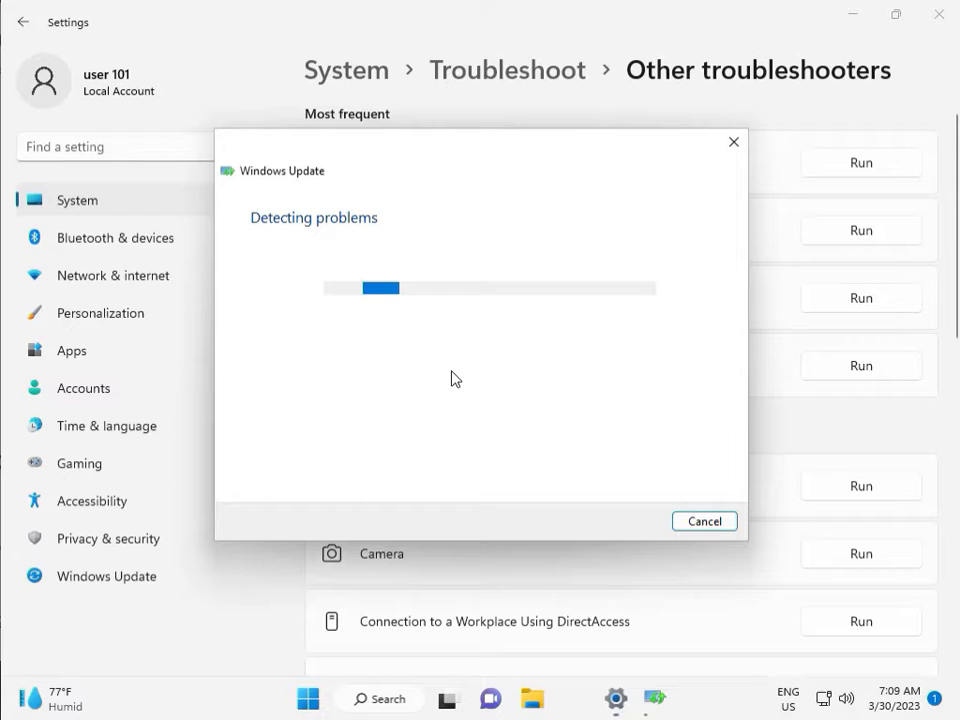
pyautogui.moveTo(452, 157); pyautogui.dragTo(325, 113)
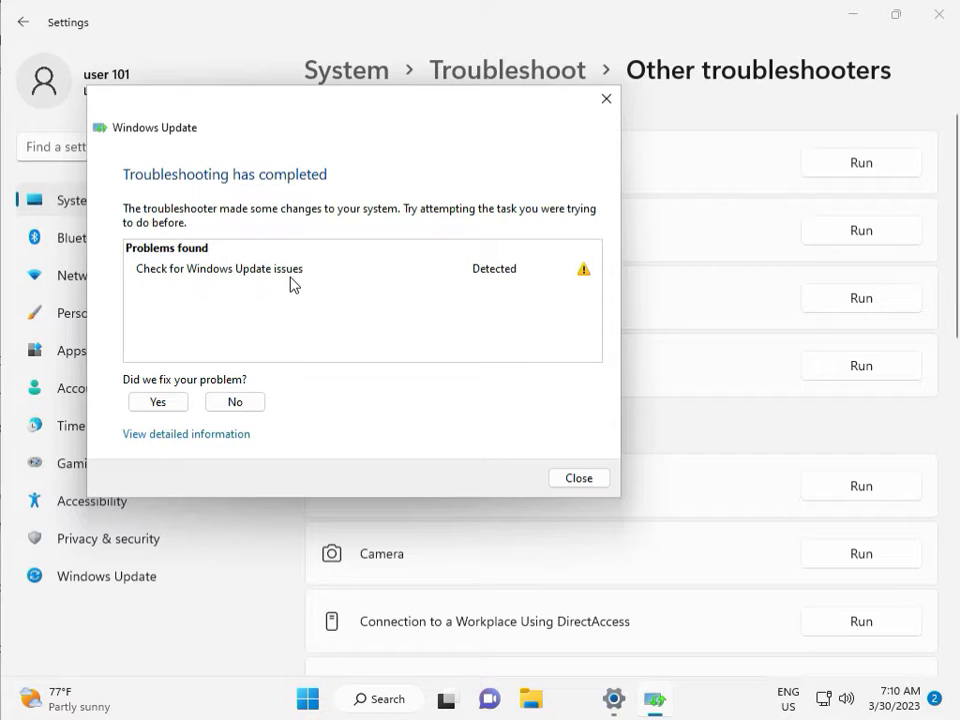
pyautogui.click(579, 478)
pyautogui.click(948, 28)
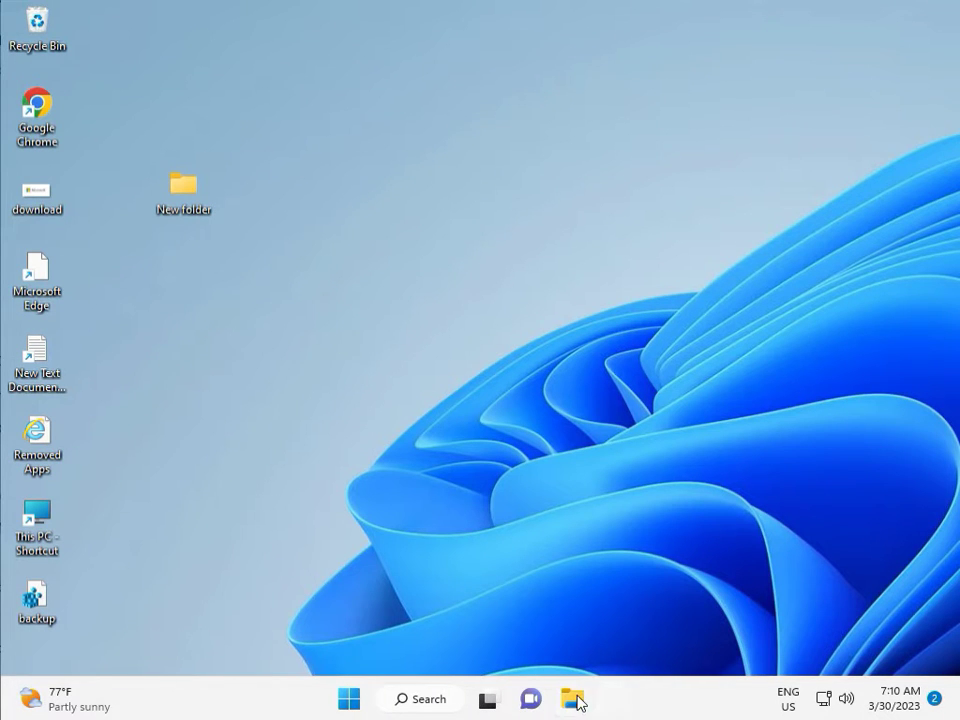
# Step: Open File Explorer to the Windows folder on Local Disk (C:)
pyautogui.click(574, 700)
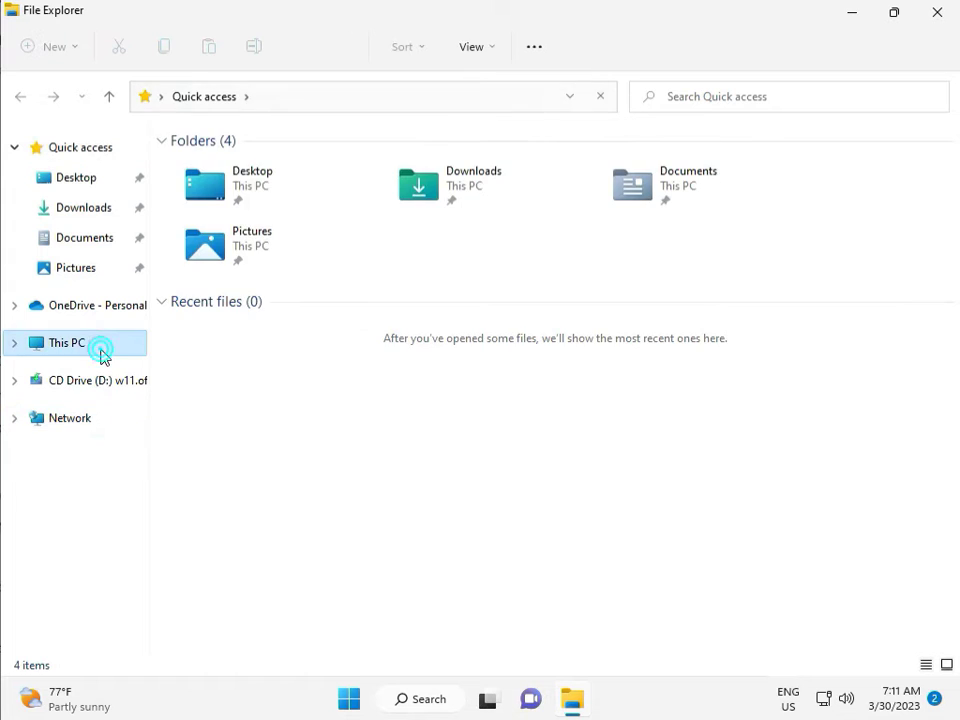
pyautogui.click(101, 352)
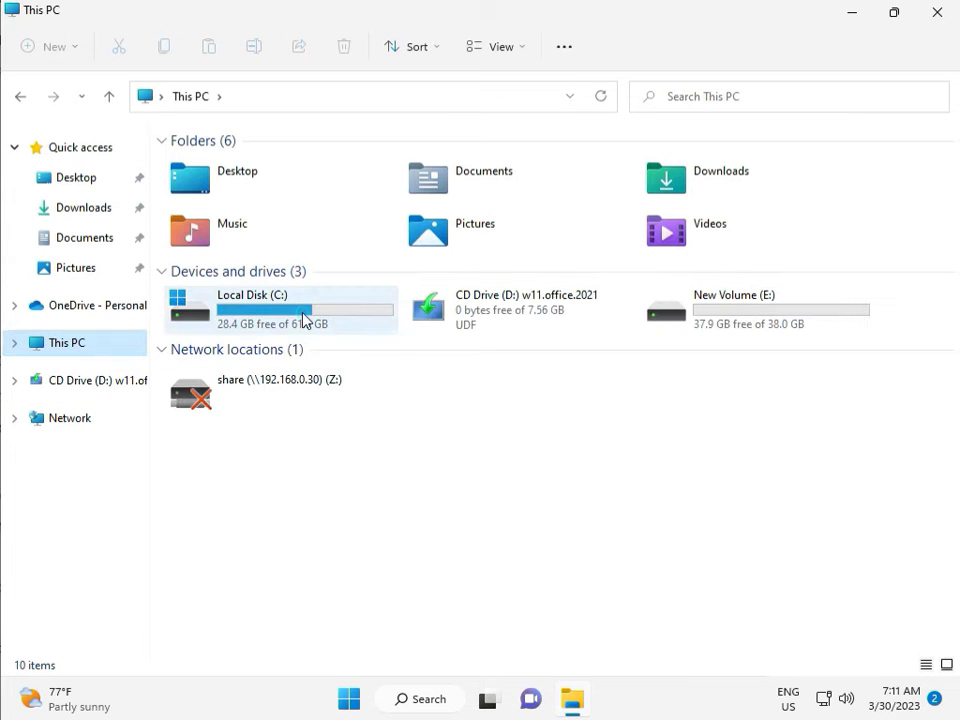
pyautogui.doubleClick(304, 321)
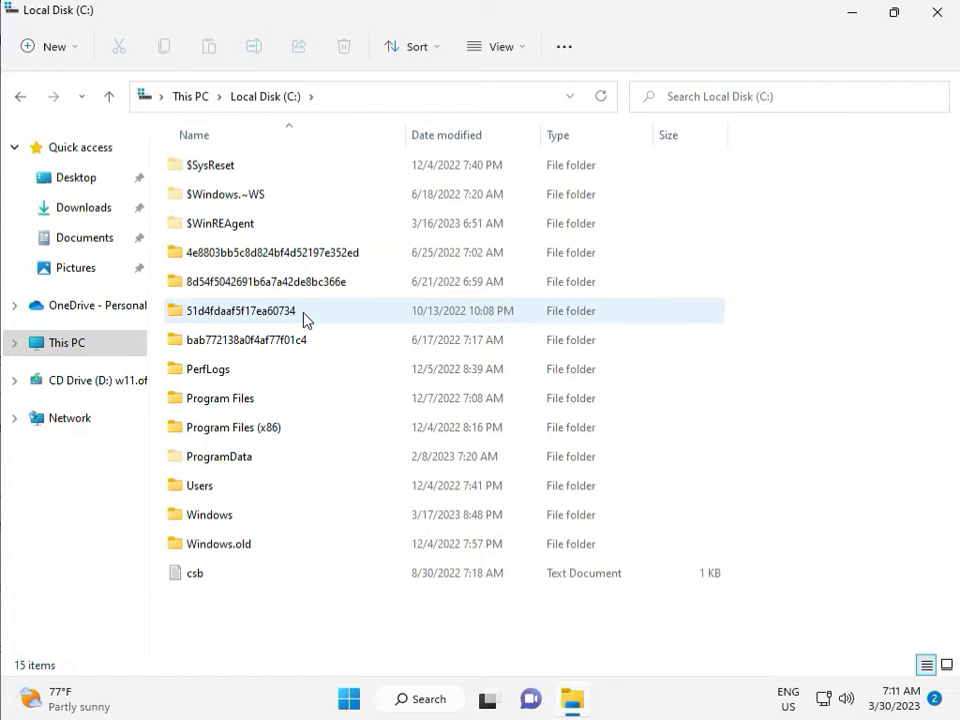
pyautogui.click(249, 517)
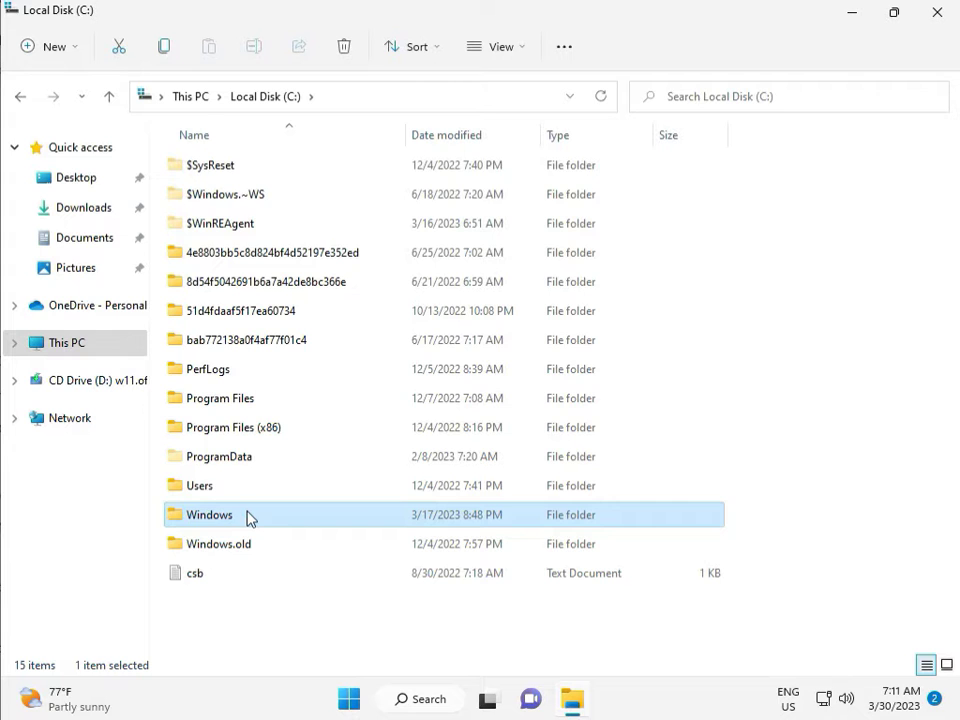
pyautogui.doubleClick(249, 516)
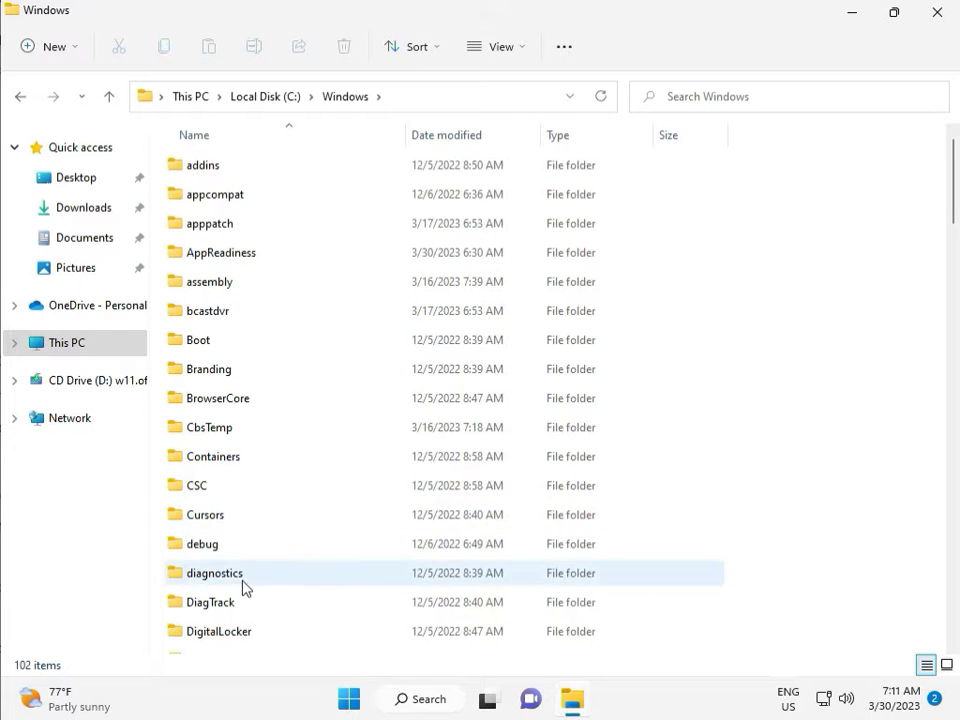
# Step: Scroll down and open the SoftwareDistribution folder inside C:\Windows
pyautogui.scroll(-6, 349, 570)
pyautogui.scroll(-3, 349, 570)
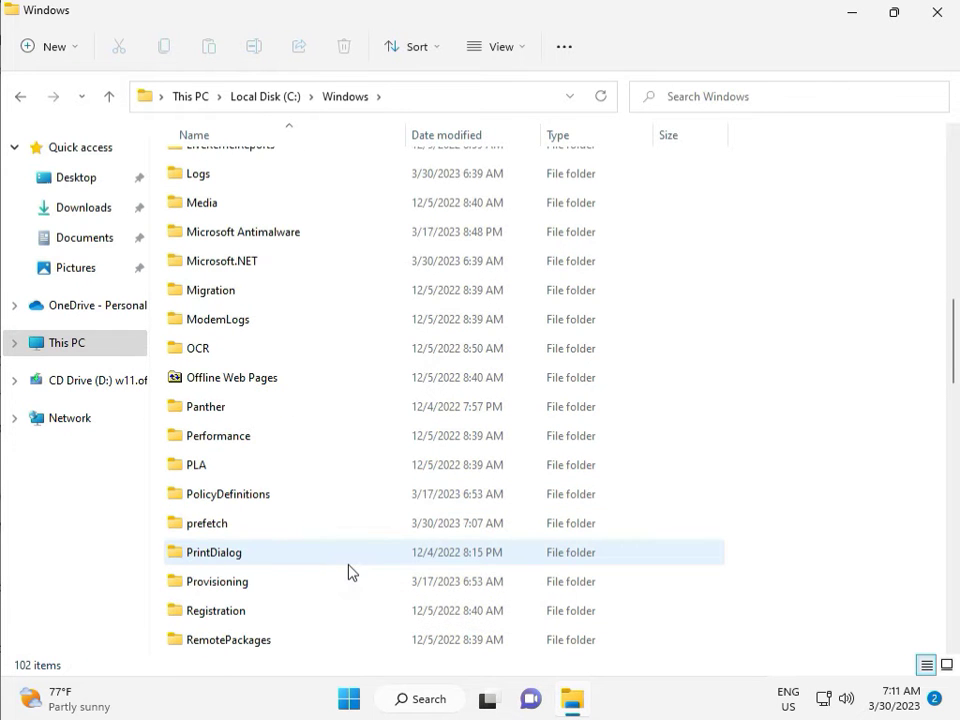
pyautogui.scroll(-4, 349, 570)
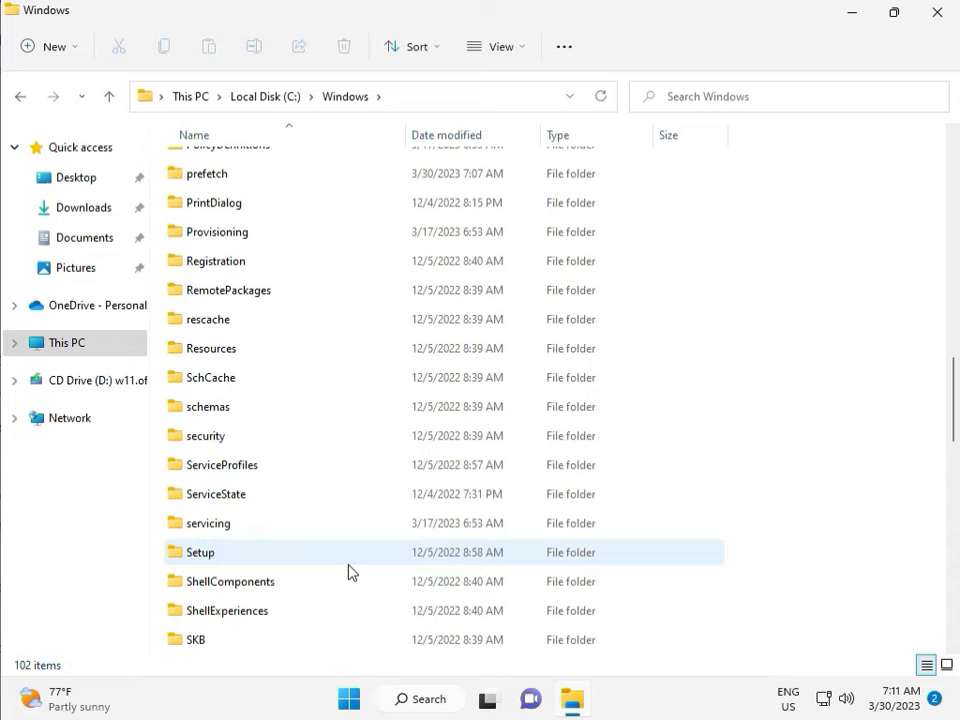
pyautogui.scroll(-2, 342, 567)
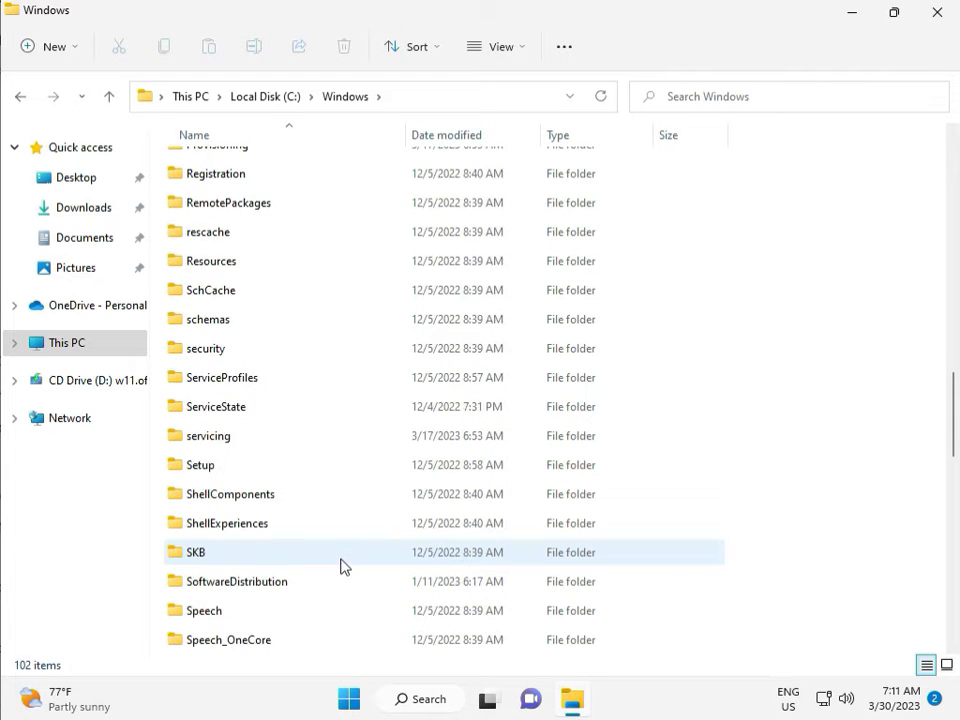
pyautogui.click(262, 496)
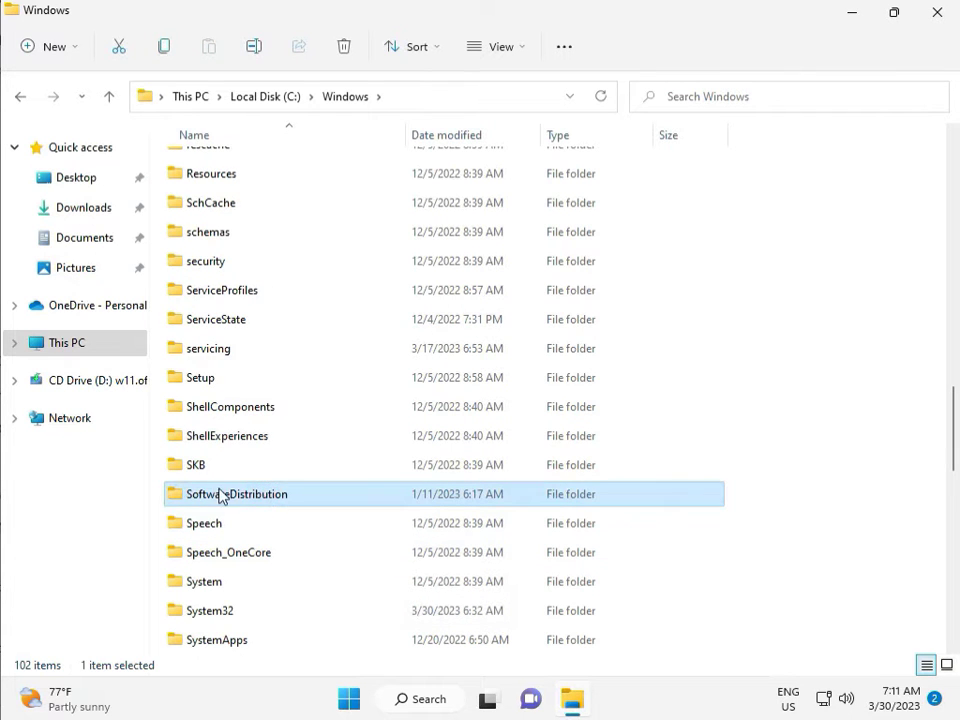
pyautogui.doubleClick(248, 496)
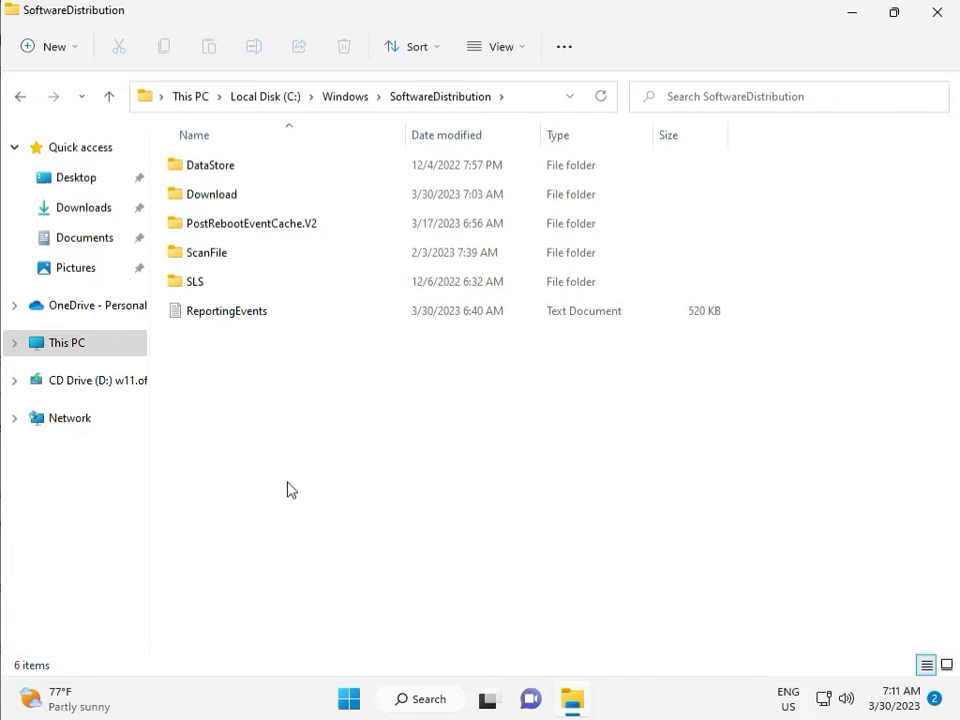
pyautogui.moveTo(497, 716)
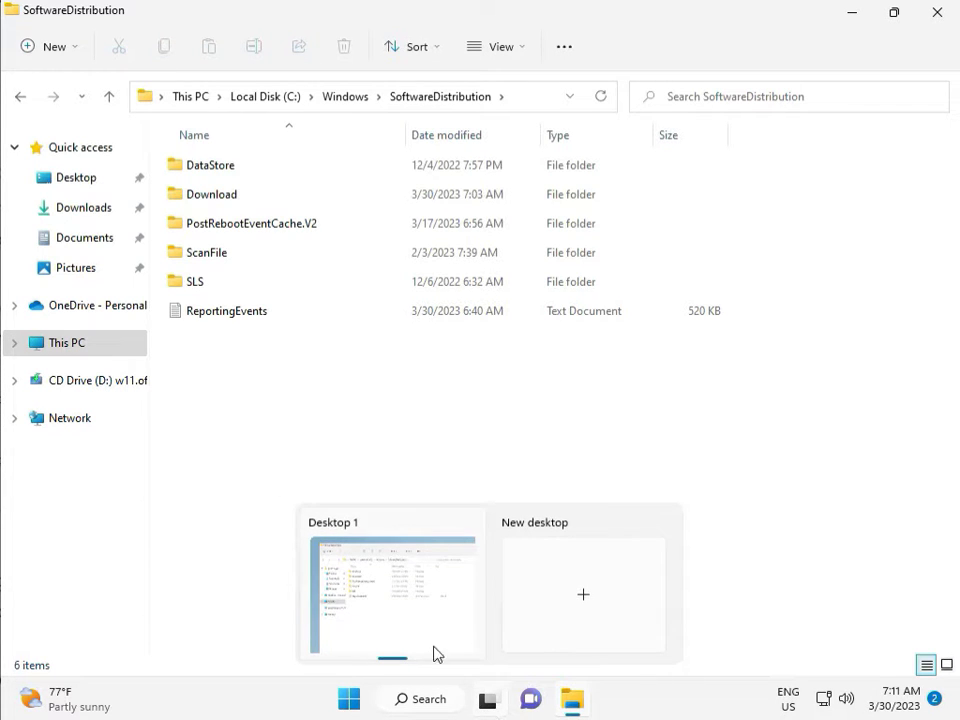
pyautogui.click(291, 413)
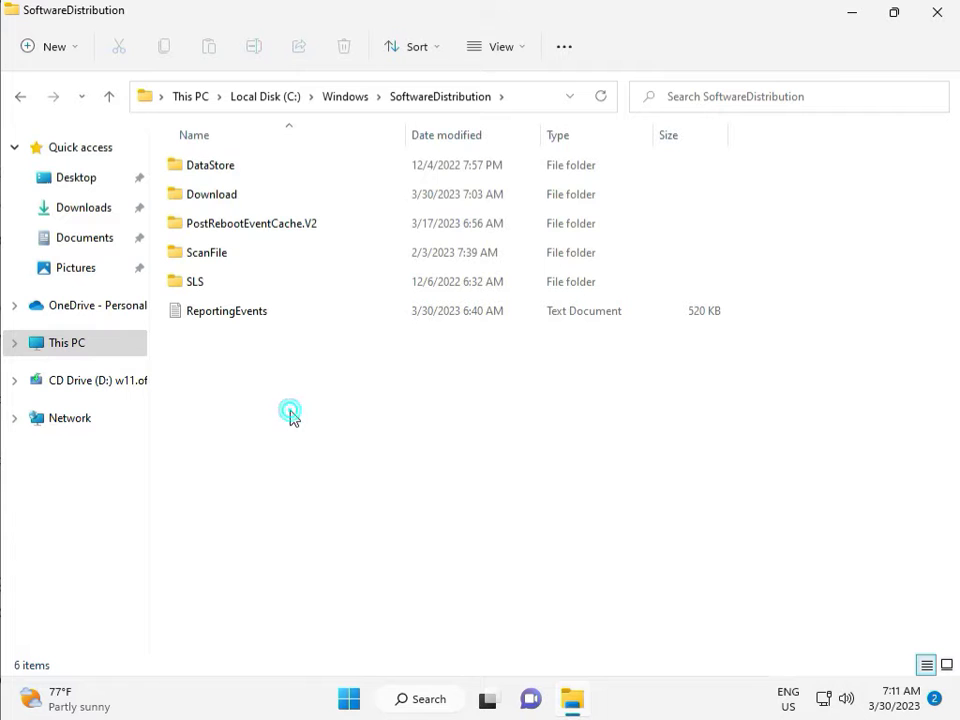
# Step: Delete every item in the Download folder with administrator permission, then close File Explorer
pyautogui.doubleClick(243, 197)
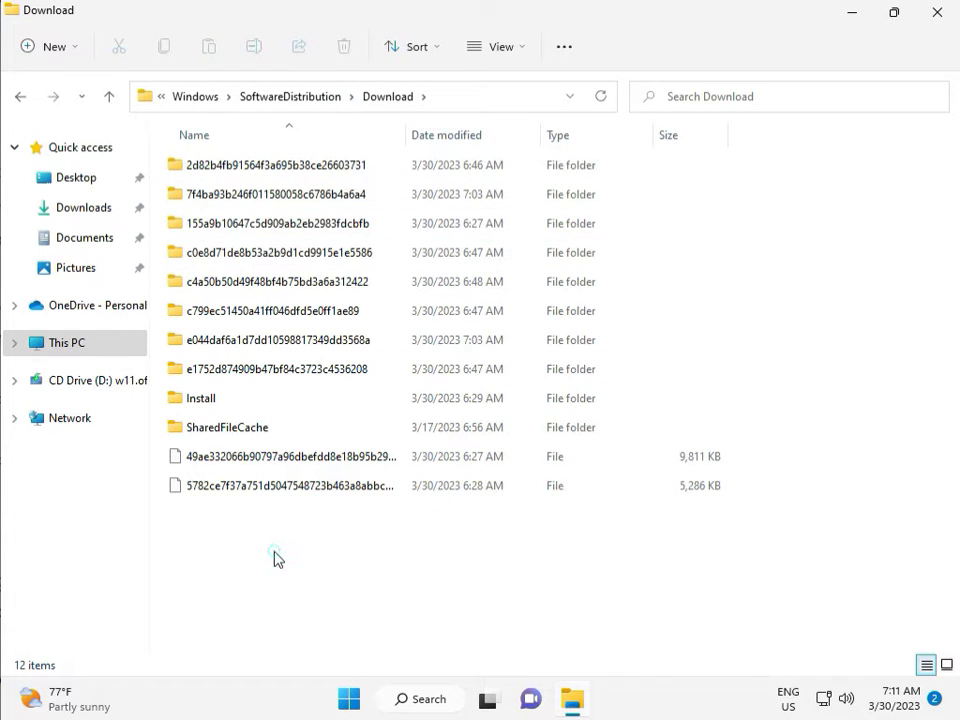
pyautogui.moveTo(275, 551); pyautogui.dragTo(286, 176)
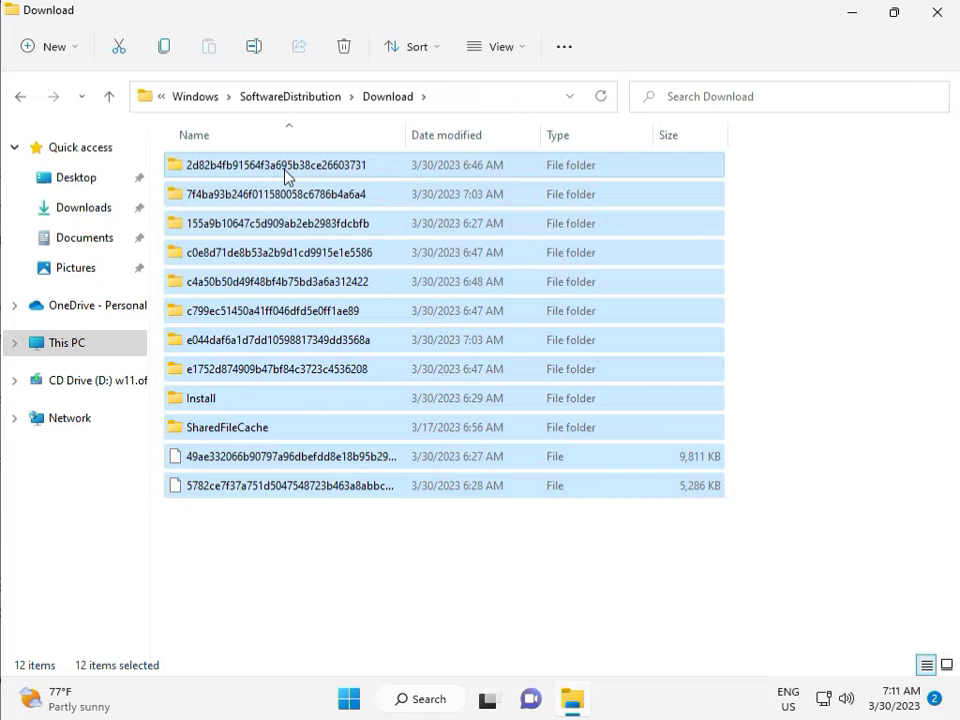
pyautogui.press('Delete')
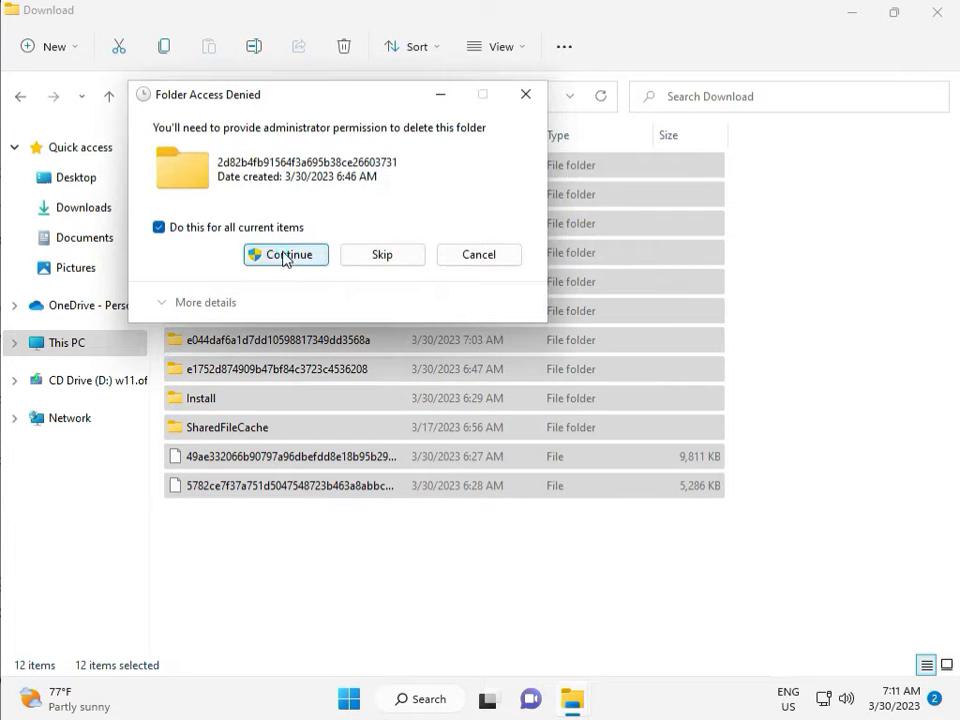
pyautogui.click(286, 256)
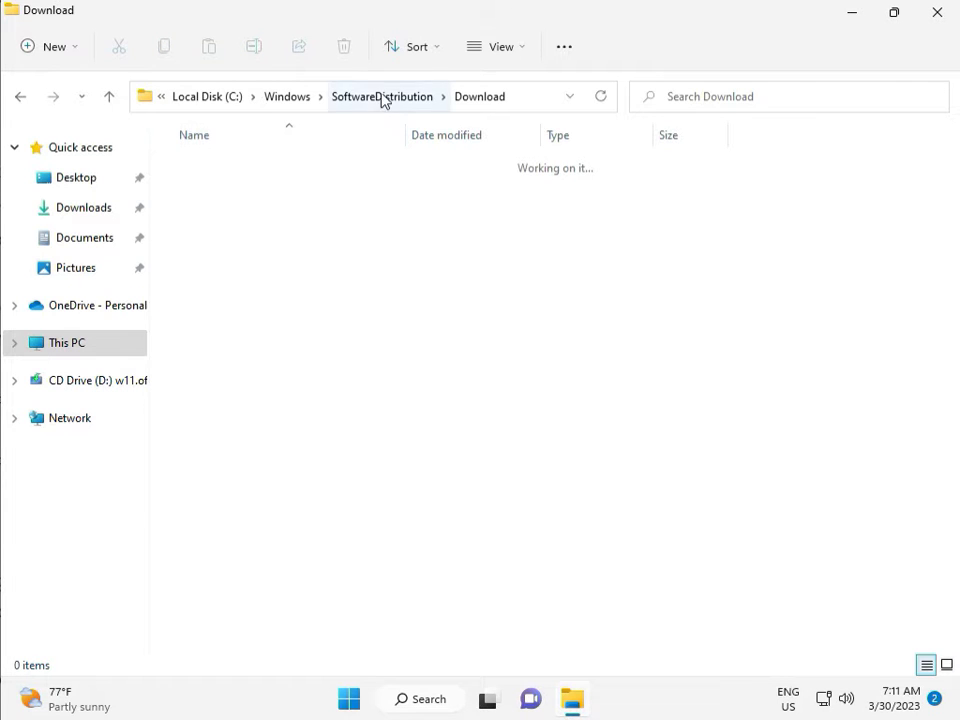
pyautogui.click(384, 96)
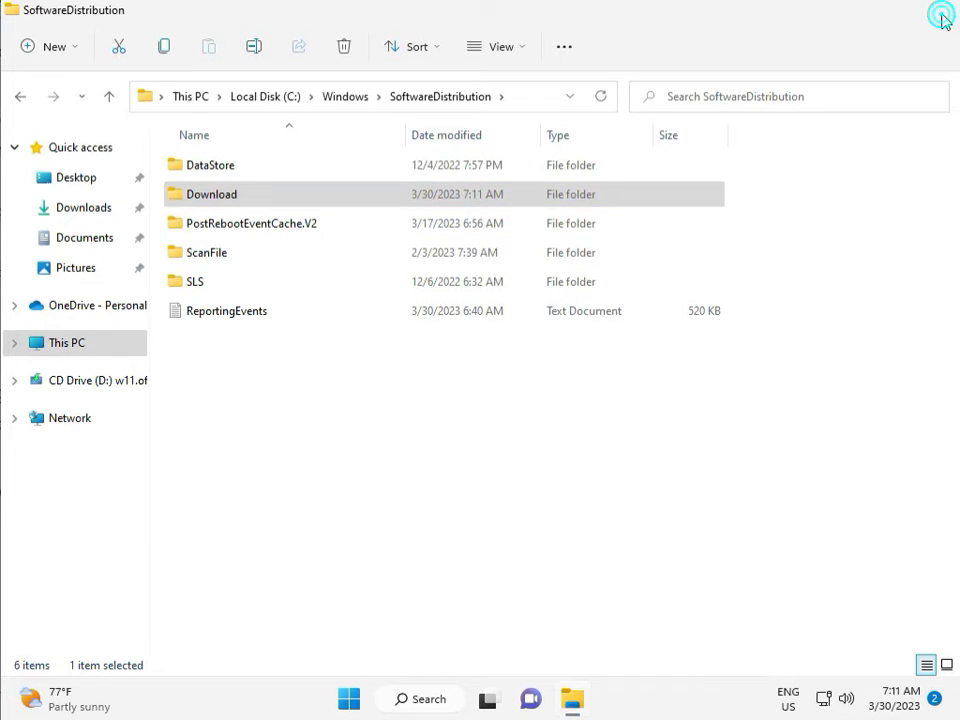
pyautogui.click(936, 13)
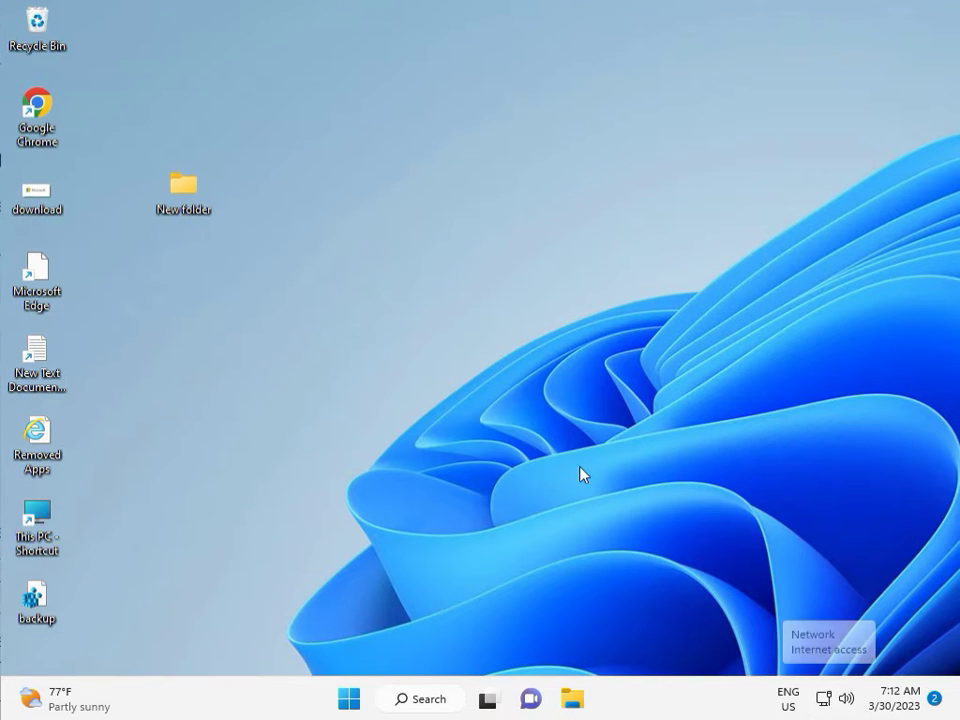
# Step: Launch the Services console from the Run box
pyautogui.click(553, 403)
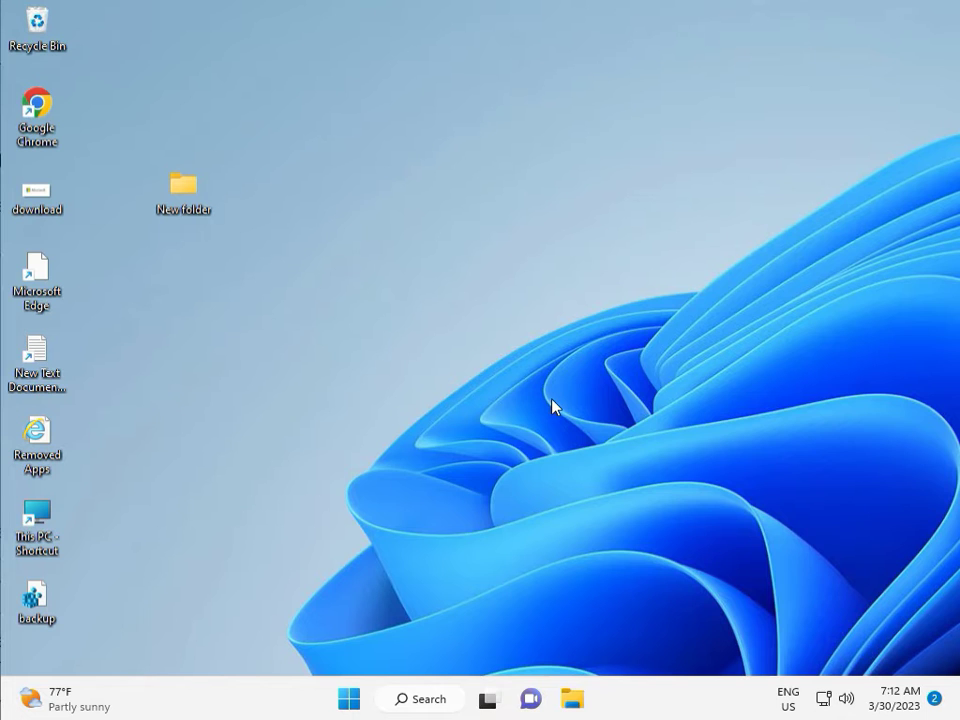
pyautogui.press('super+r')
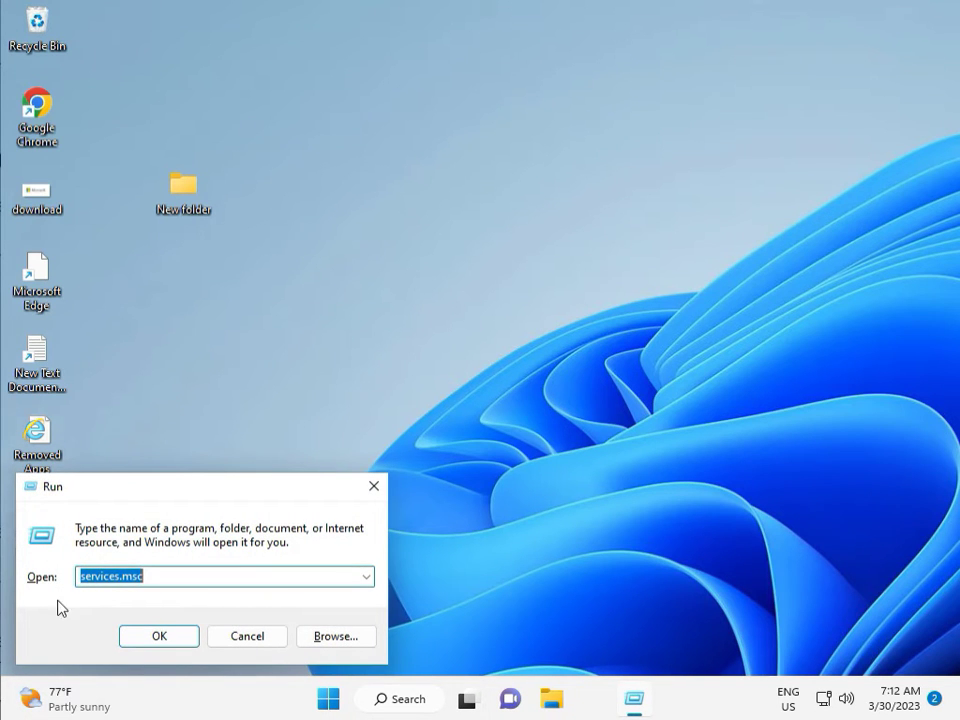
pyautogui.click(159, 634)
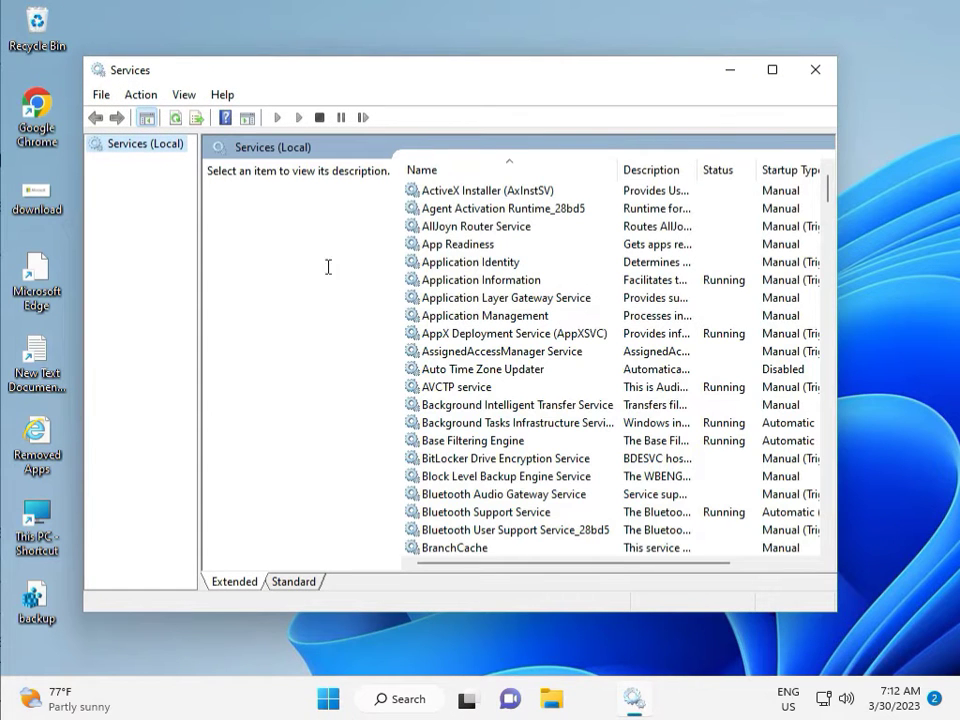
# Step: Find the Windows Update service in the list and restart it
pyautogui.click(471, 298)
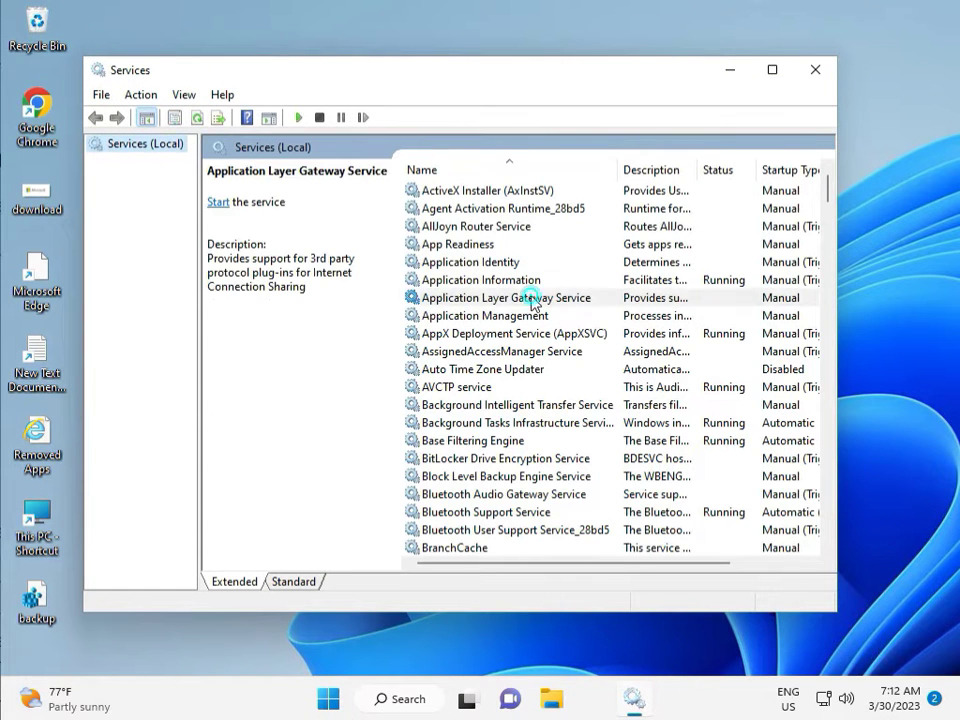
pyautogui.press('w')
pyautogui.scroll(-3, 495, 412)
pyautogui.scroll(-7, 494, 500)
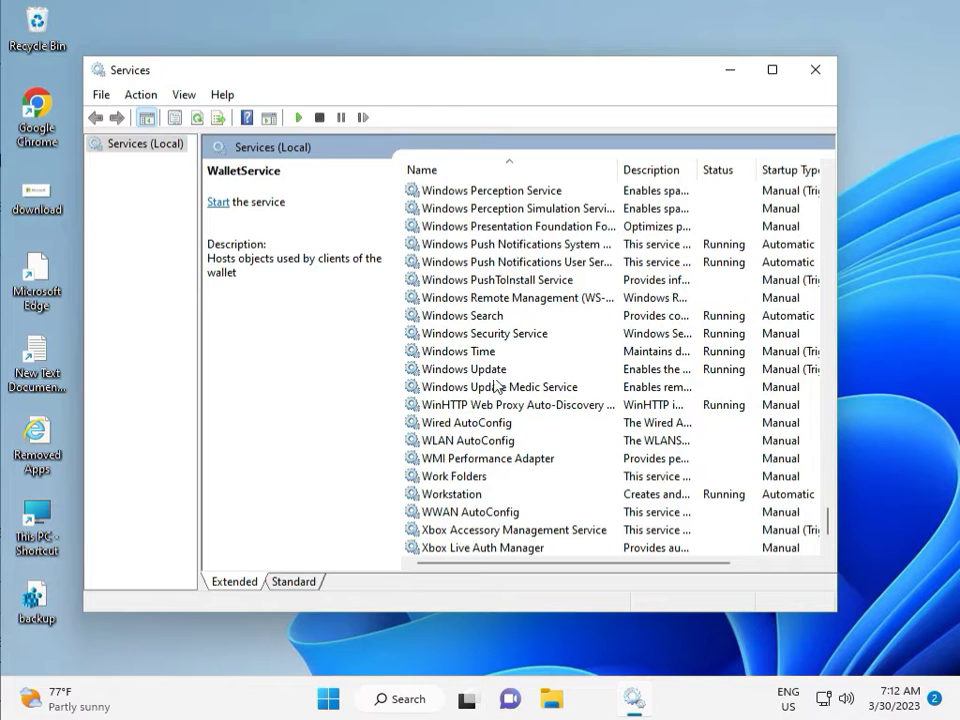
pyautogui.click(497, 369)
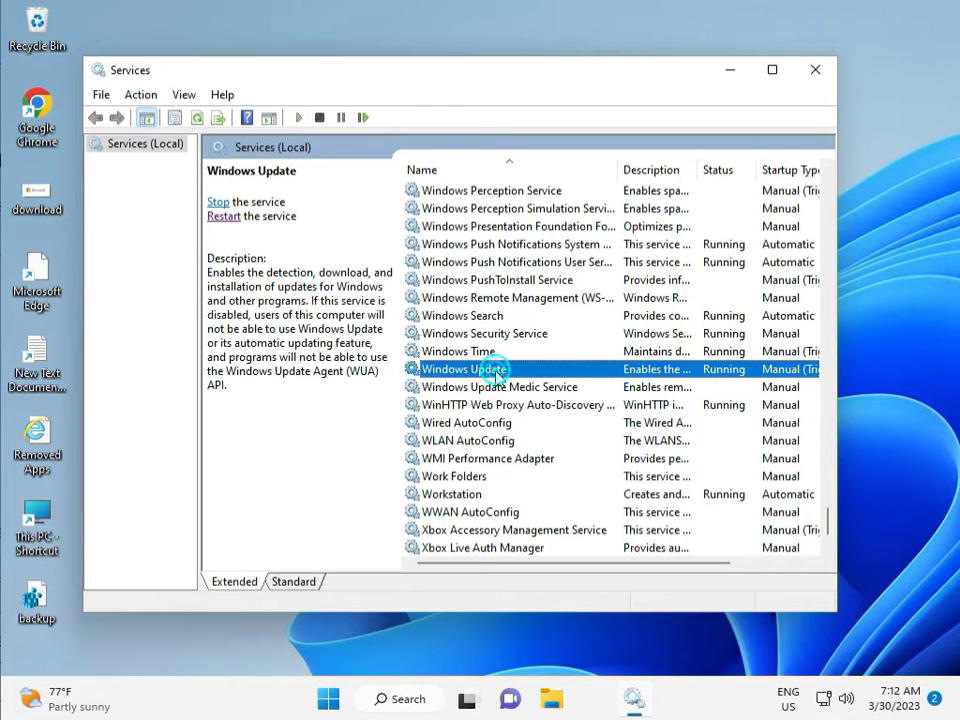
pyautogui.click(226, 218)
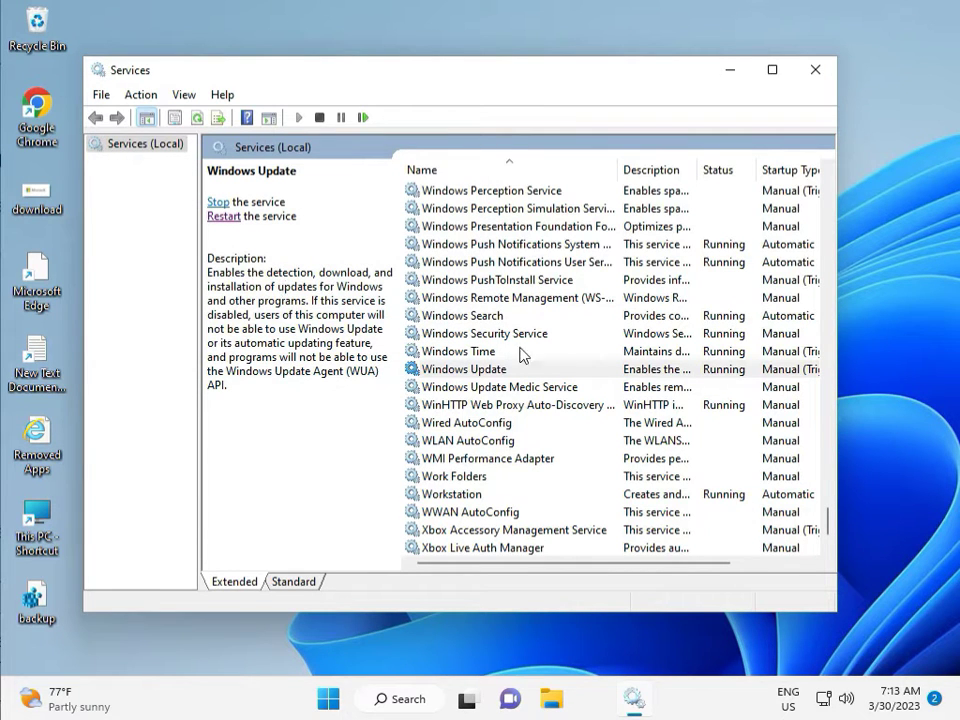
# Step: Set the Windows Update service startup type to Automatic, apply it, and close Services
pyautogui.doubleClick(488, 370)
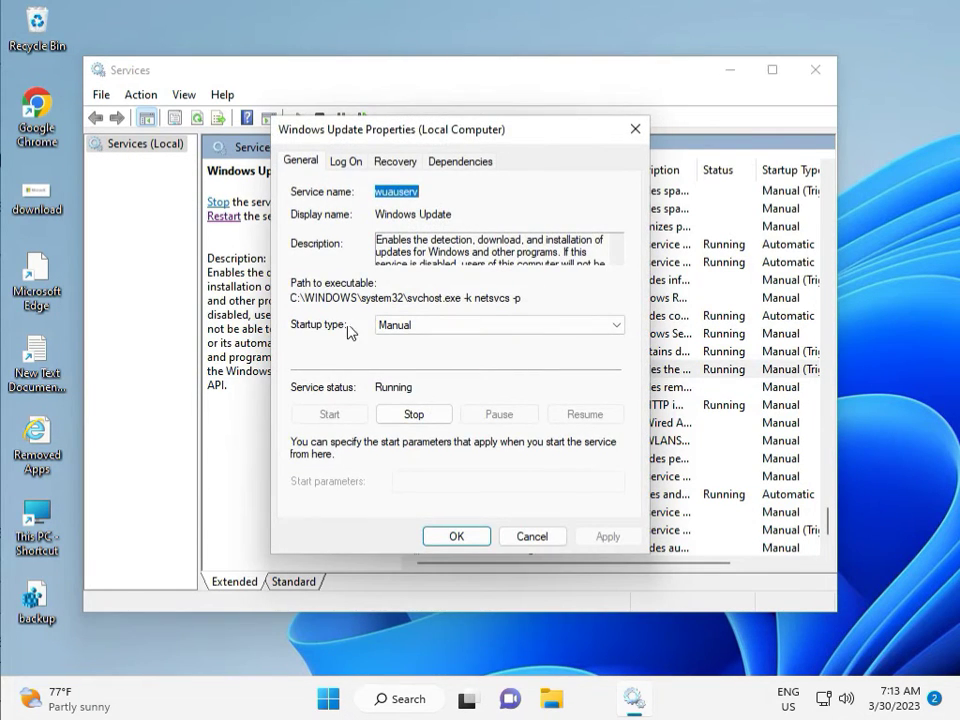
pyautogui.click(410, 326)
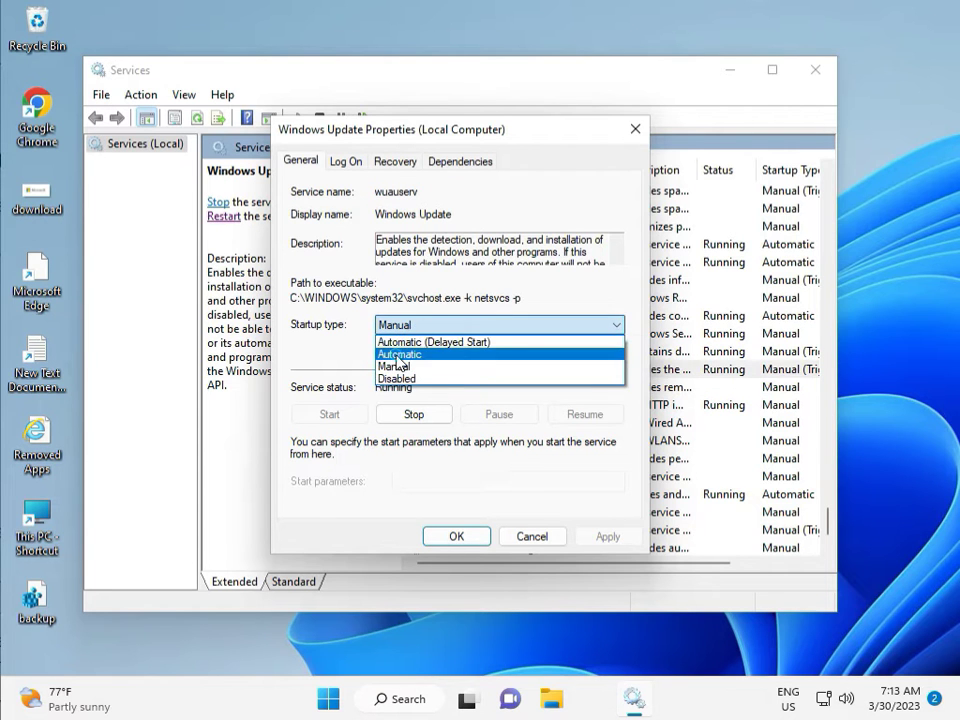
pyautogui.click(398, 356)
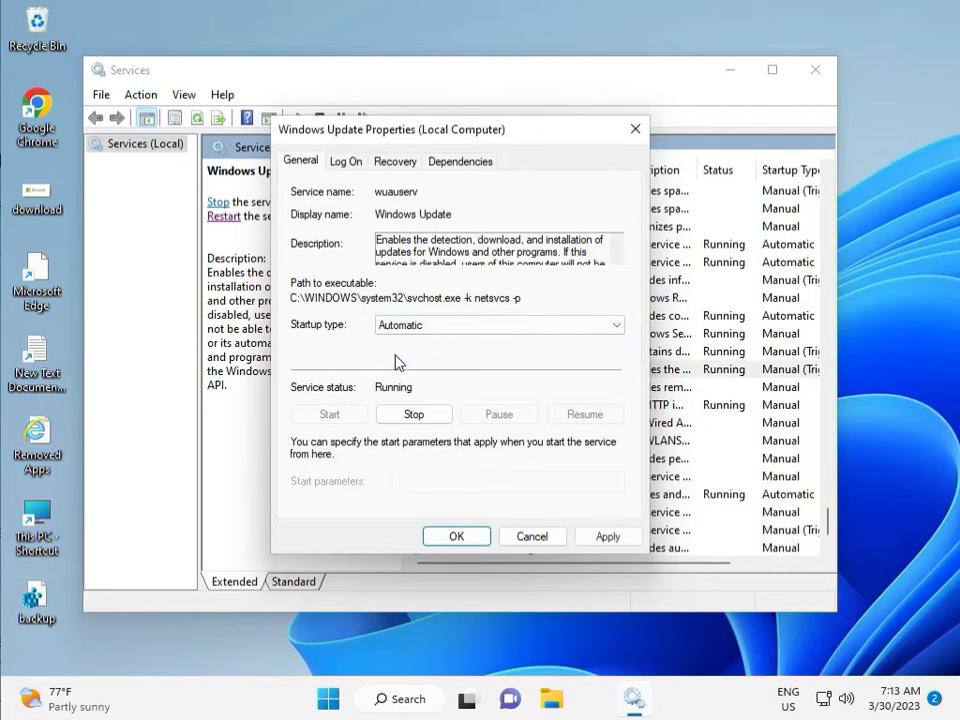
pyautogui.click(609, 537)
pyautogui.click(452, 537)
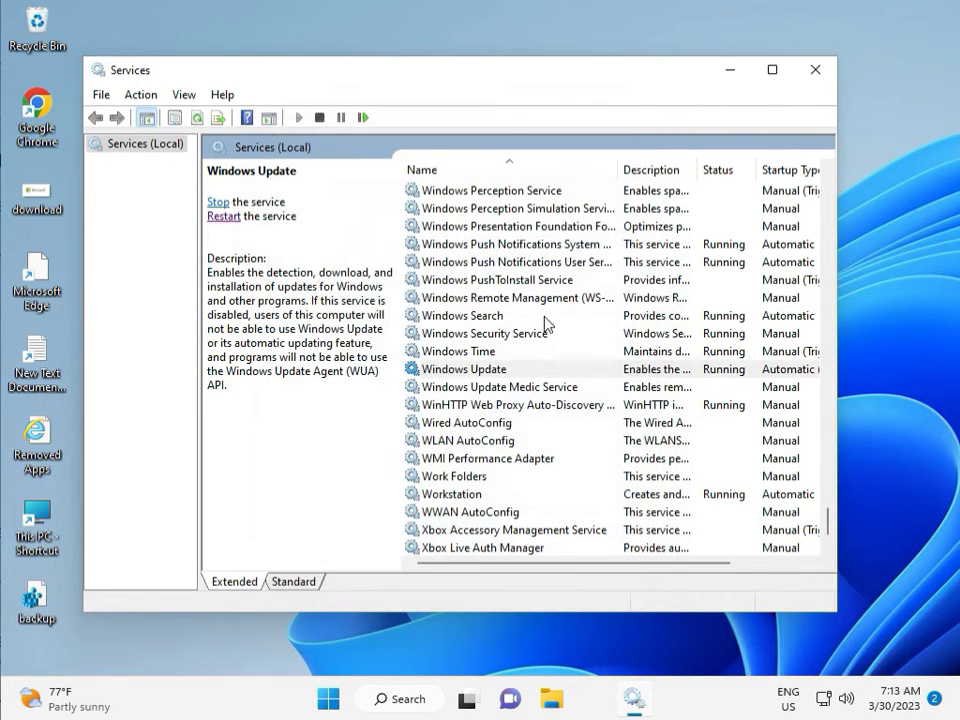
pyautogui.click(816, 70)
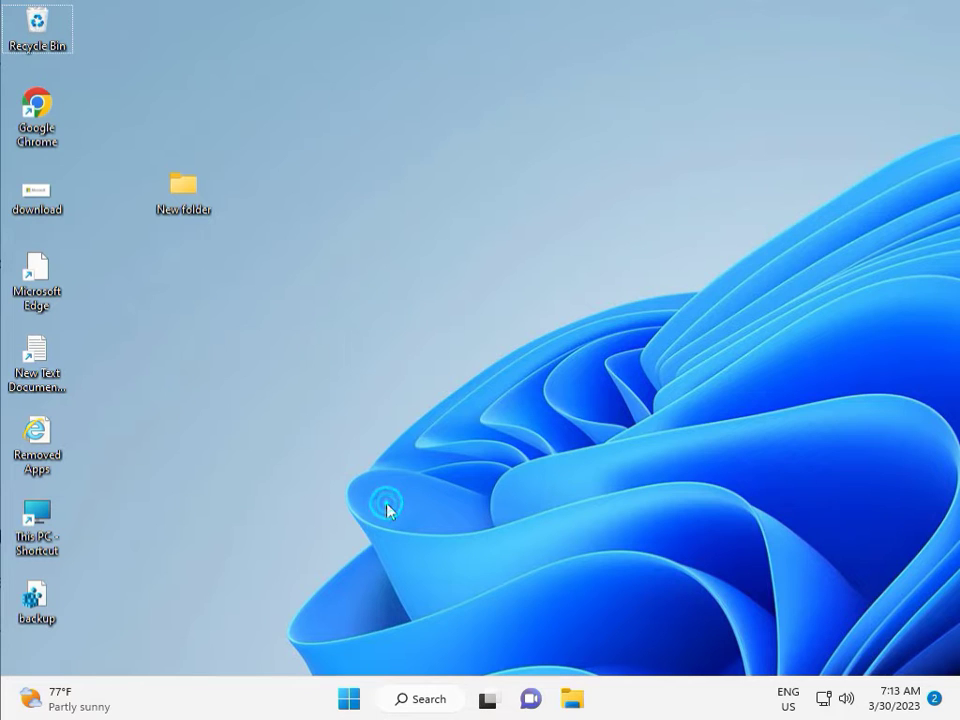
# Step: Launch regedit from the Run box and allow it through UAC
pyautogui.press('super+r')
pyautogui.write('r')
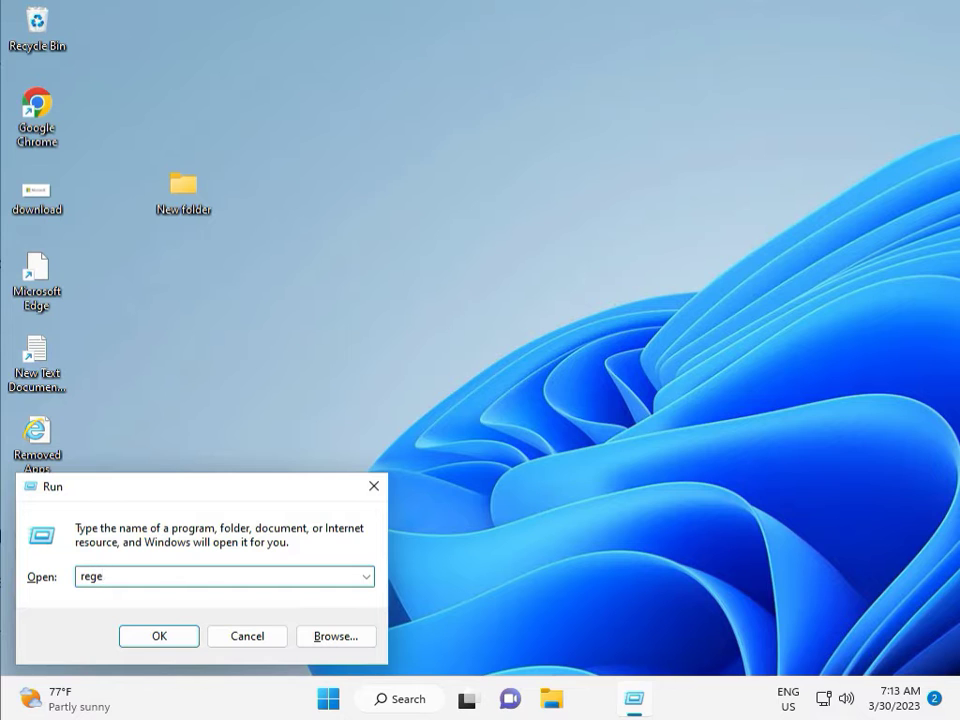
pyautogui.write('egedit')
pyautogui.press('Return')
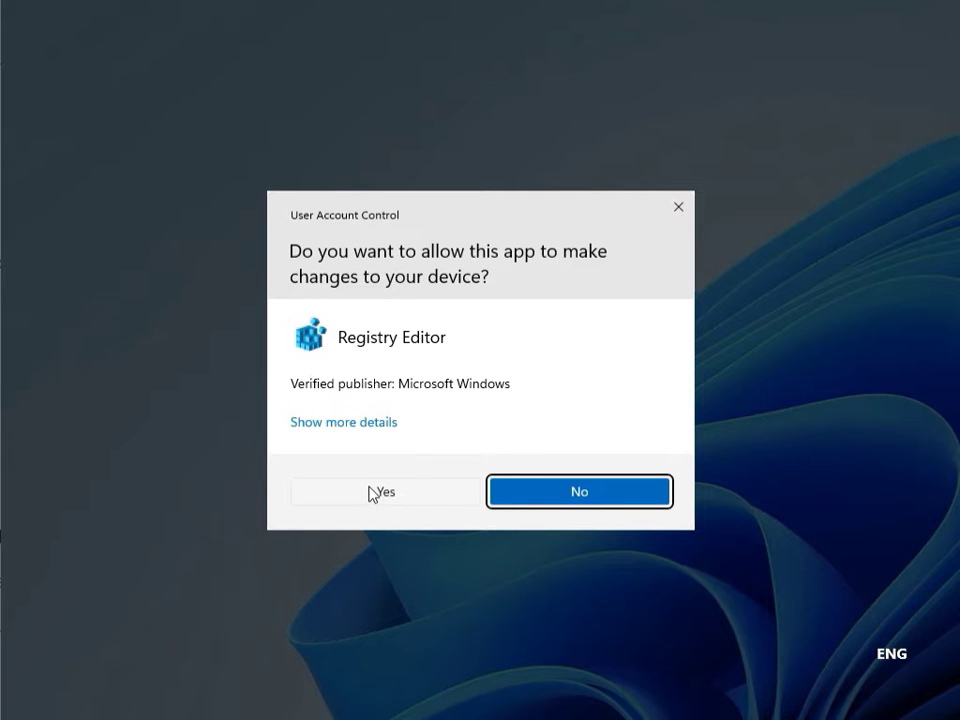
pyautogui.click(375, 494)
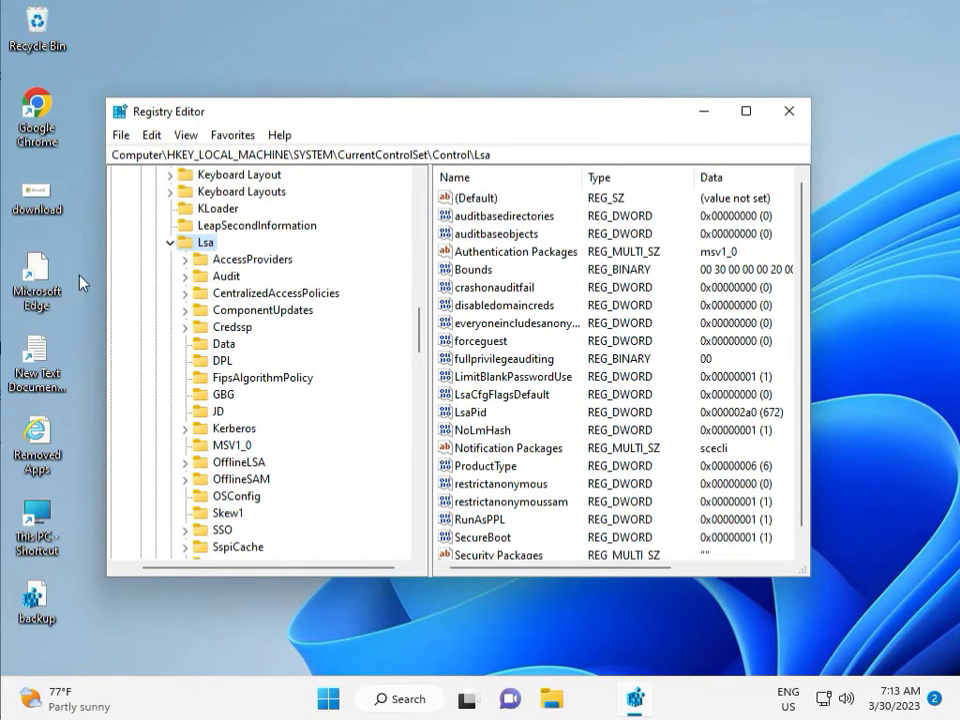
# Step: Collapse the Lsa, SYSTEM and HKEY_LOCAL_MACHINE keys back to the root hives
pyautogui.click(170, 242)
pyautogui.scroll(20, 172, 270)
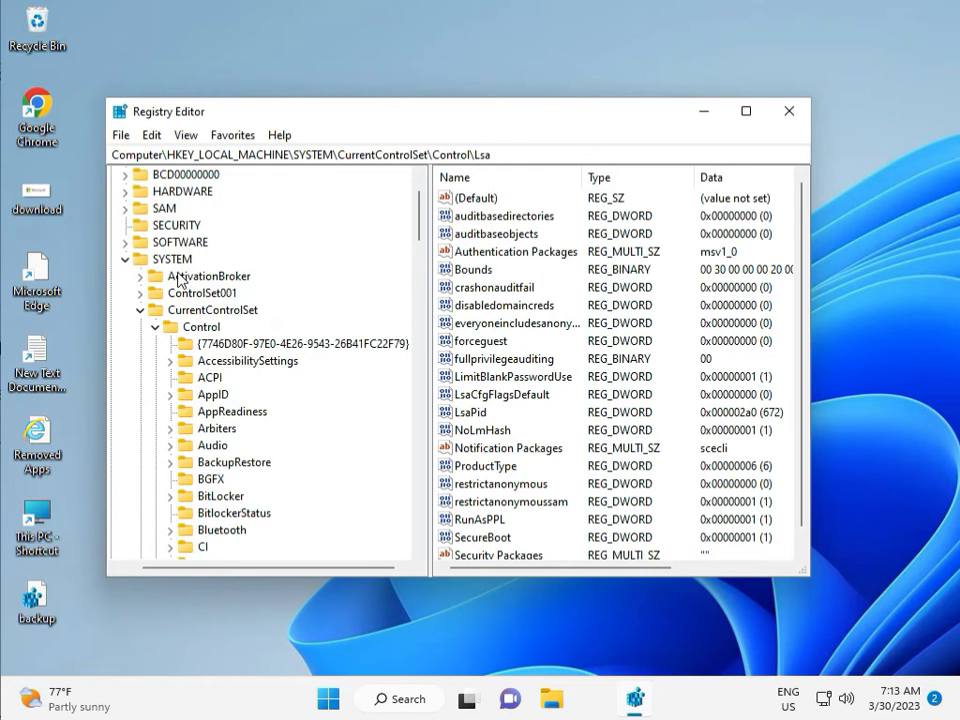
pyautogui.click(124, 327)
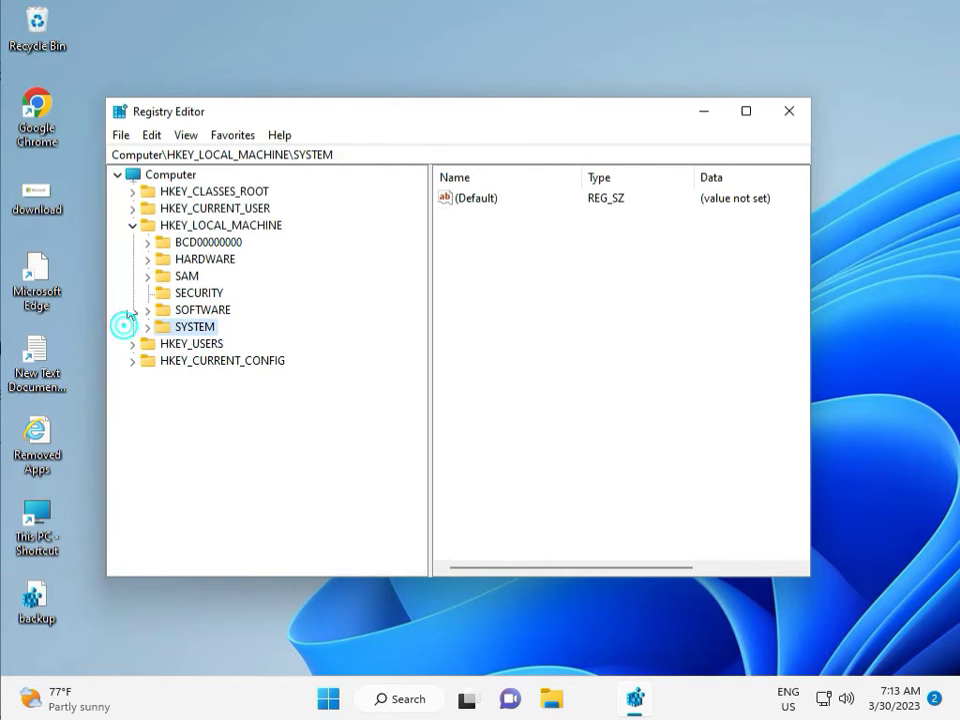
pyautogui.click(134, 226)
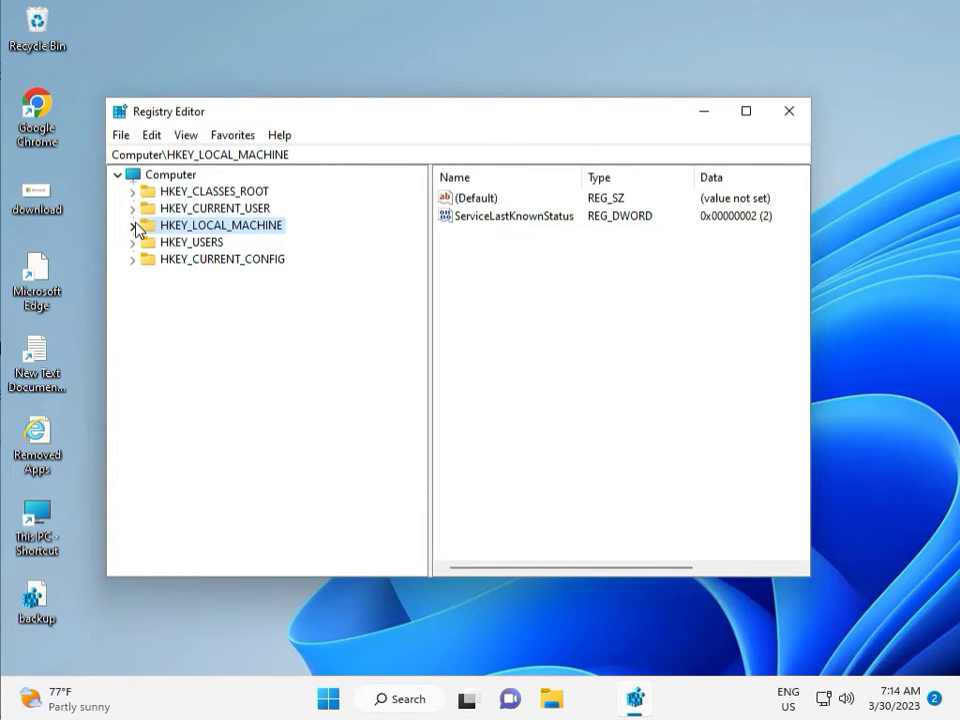
# Step: Expand HKEY_LOCAL_MACHINE\SOFTWARE\Policies\Microsoft\Windows to show its subkeys
pyautogui.click(133, 226)
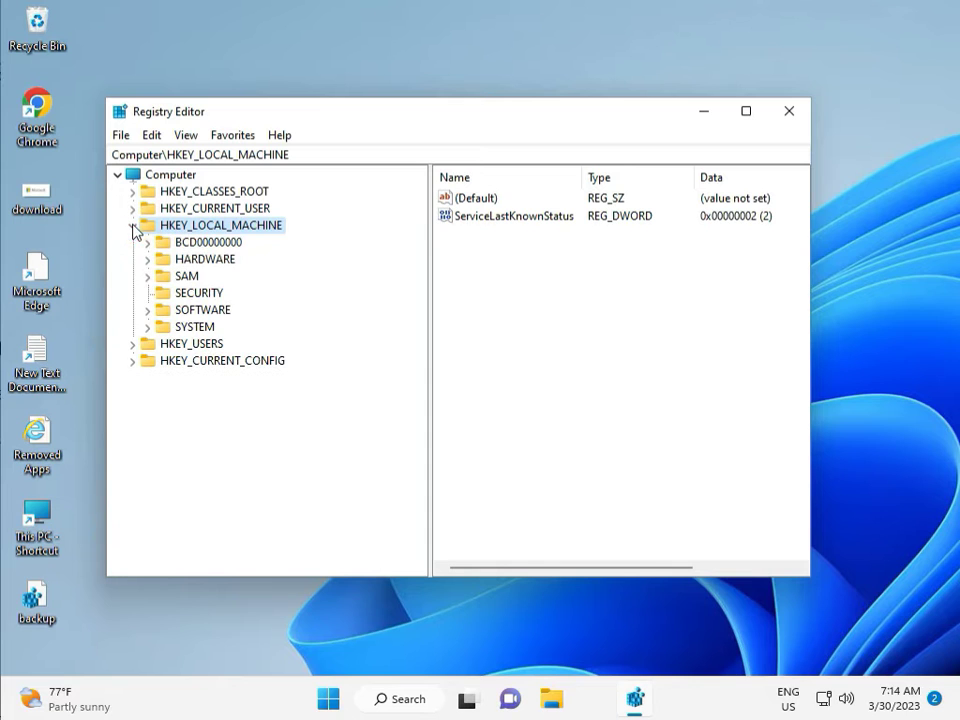
pyautogui.click(148, 311)
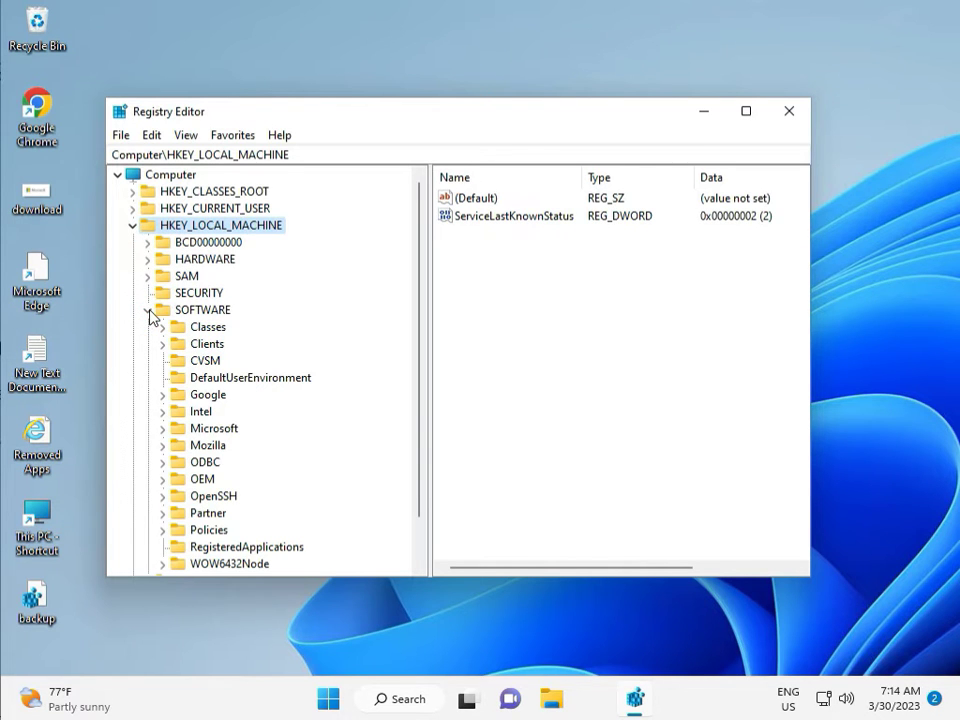
pyautogui.scroll(-1, 189, 392)
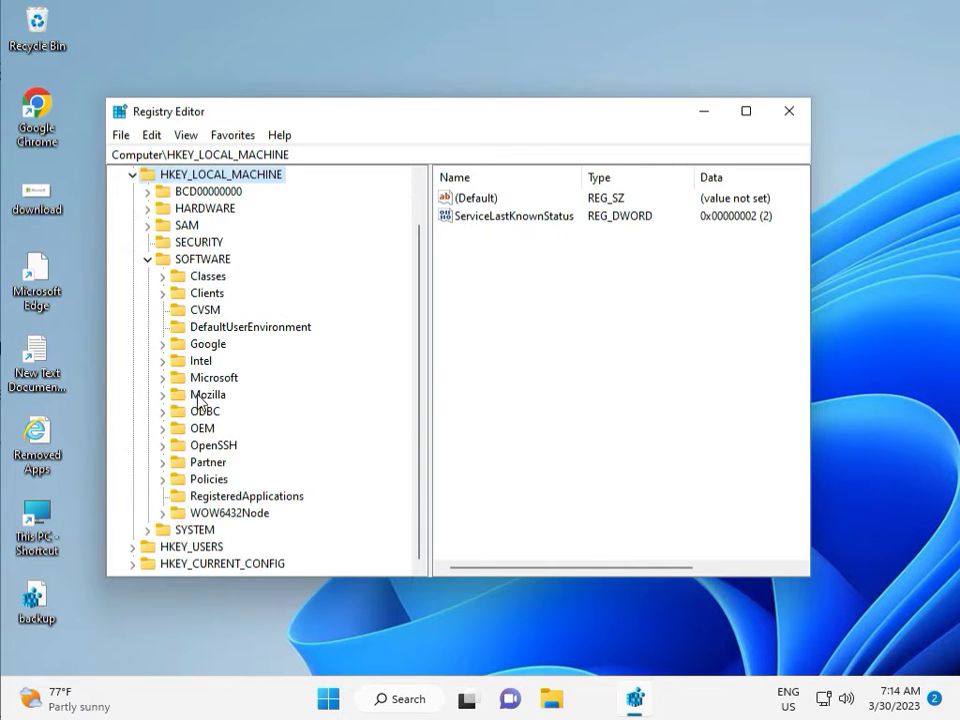
pyautogui.click(164, 480)
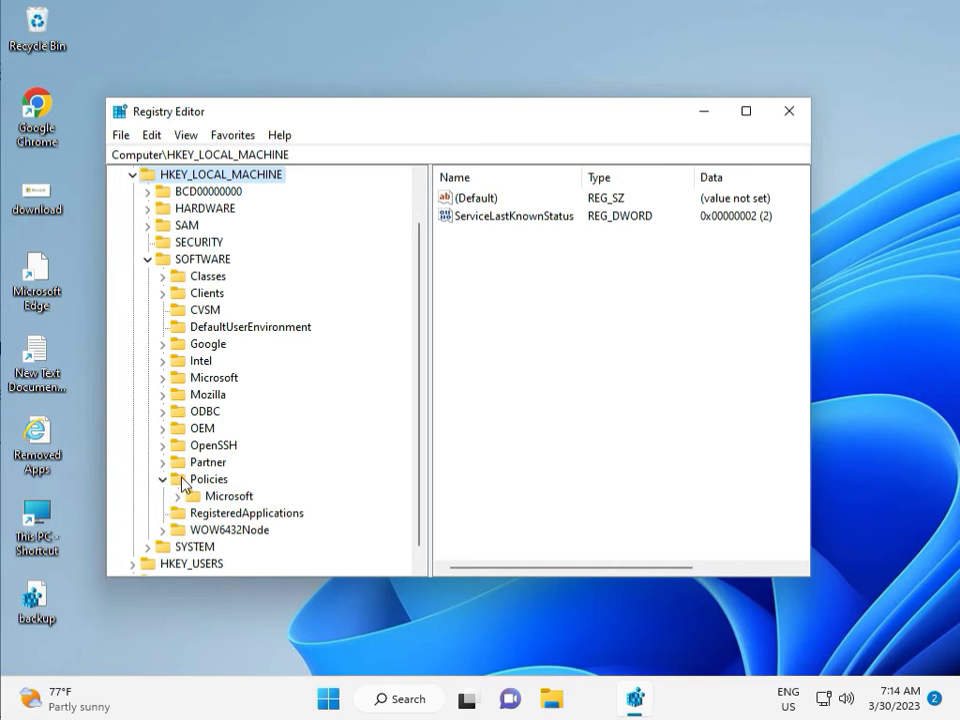
pyautogui.click(179, 496)
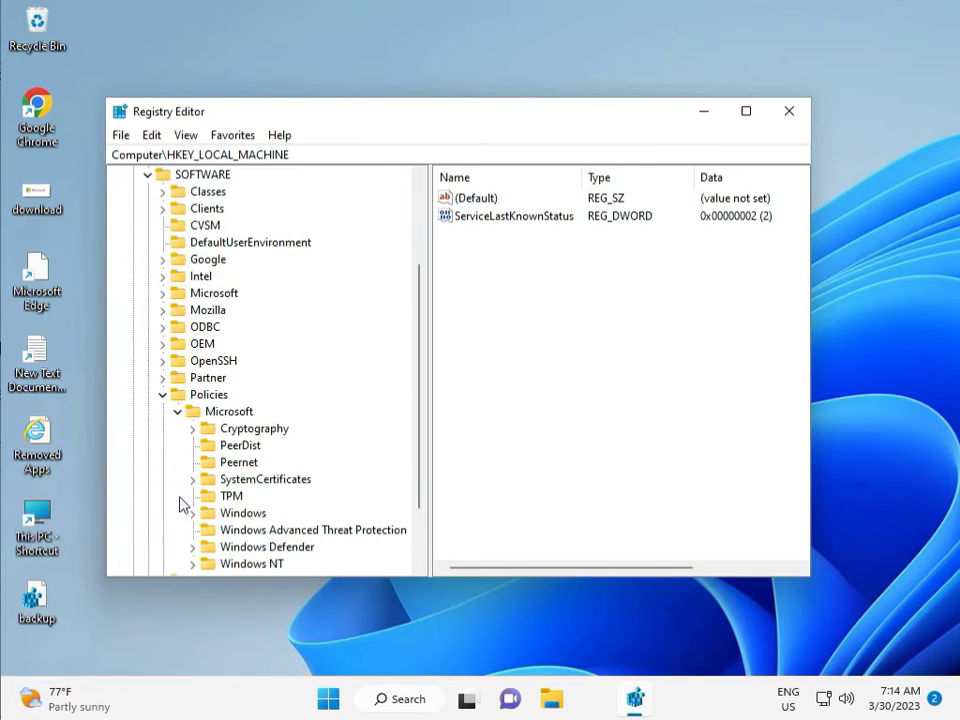
pyautogui.scroll(-2, 222, 494)
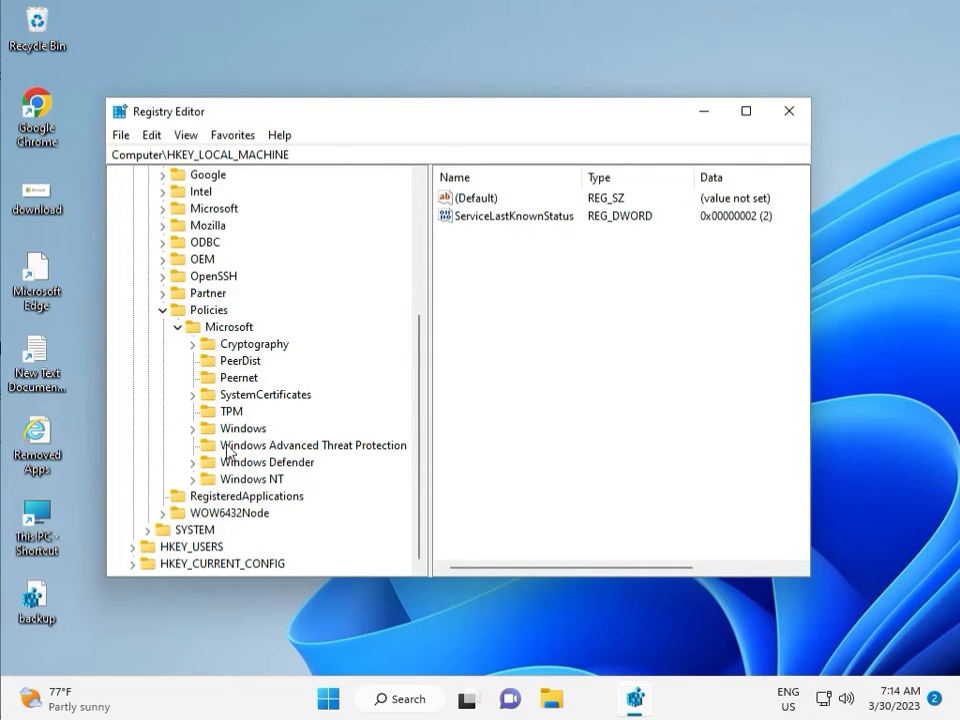
pyautogui.click(194, 429)
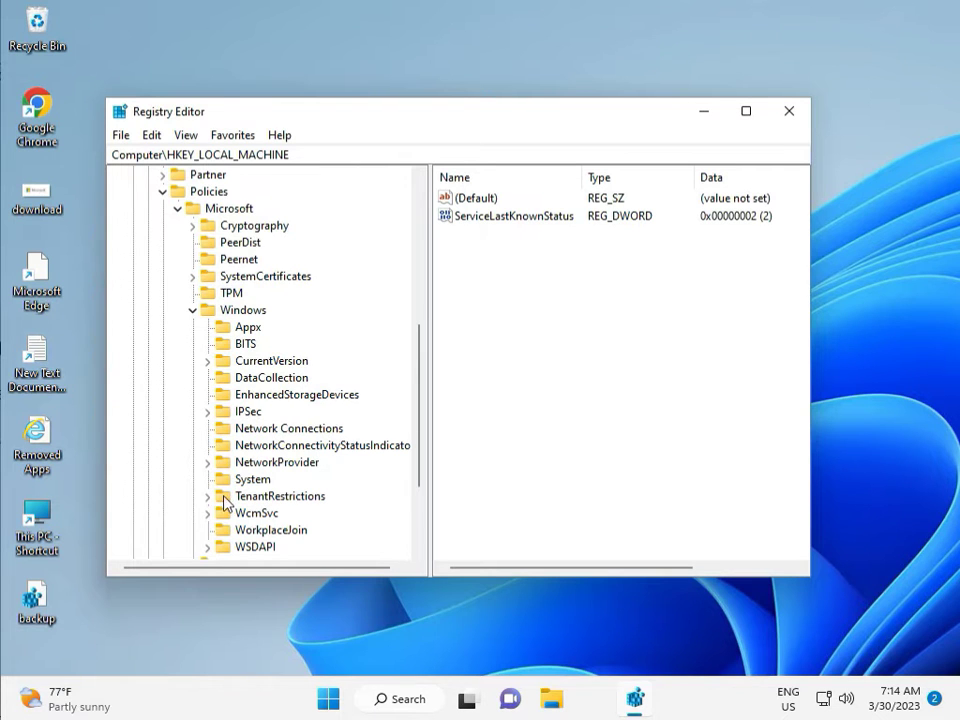
pyautogui.scroll(-1, 226, 535)
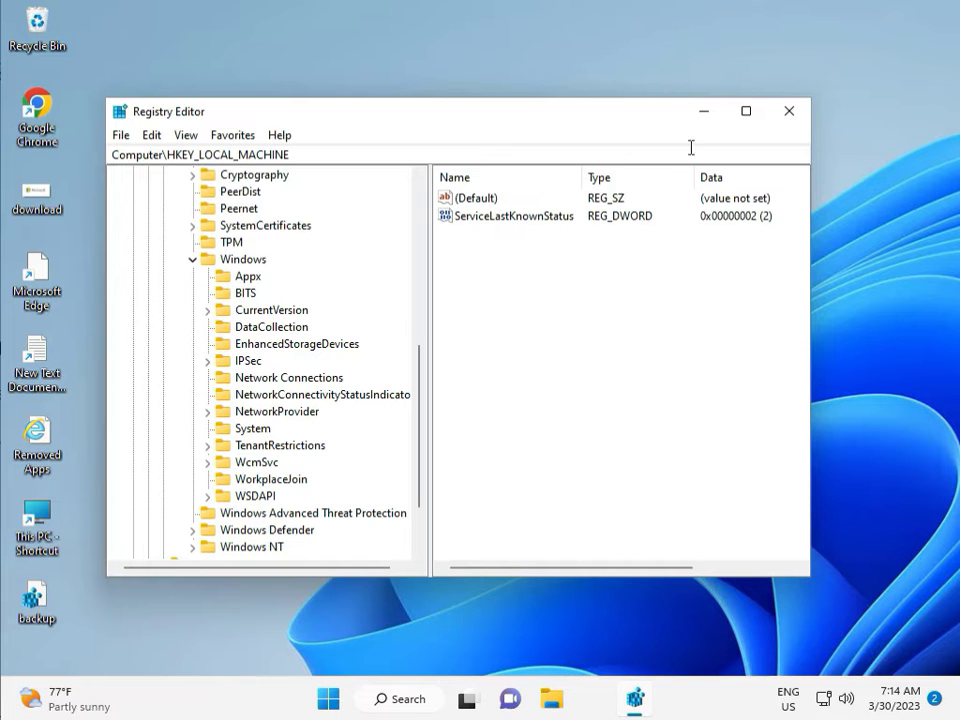
# Step: Close Registry Editor and start cmd from Start as administrator, approving UAC
pyautogui.click(789, 112)
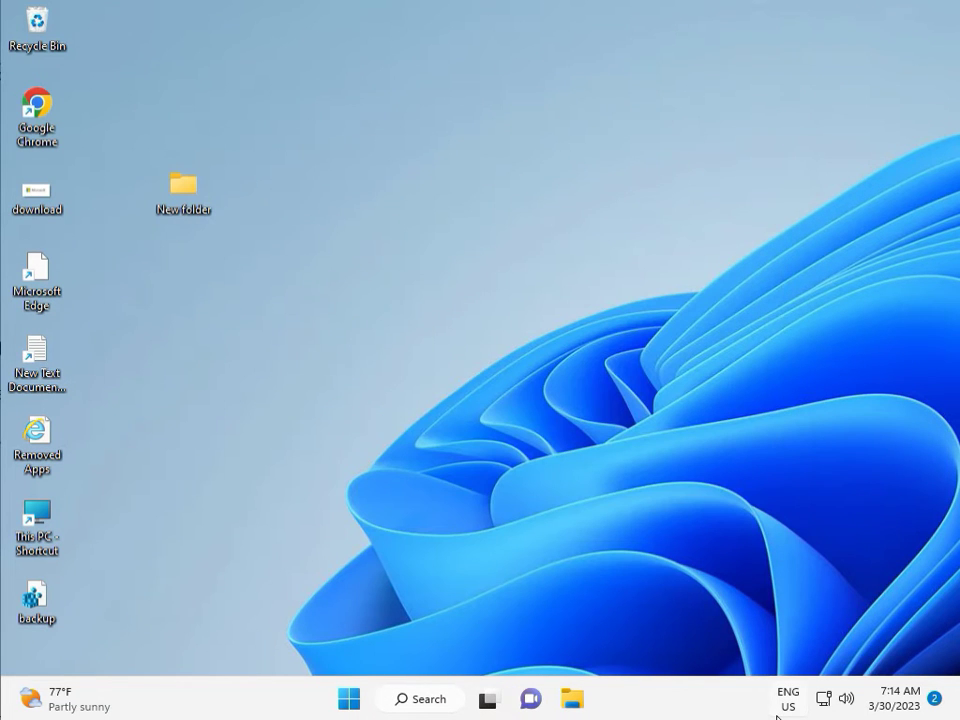
pyautogui.click(296, 448)
pyautogui.press('super')
pyautogui.write('cmd')
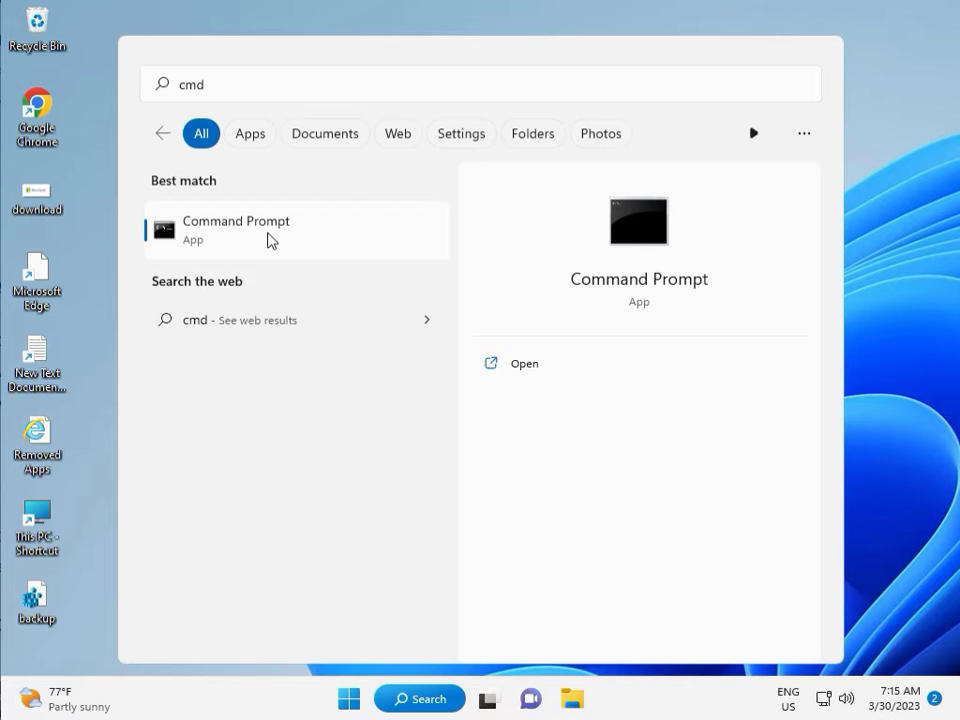
pyautogui.click(514, 396)
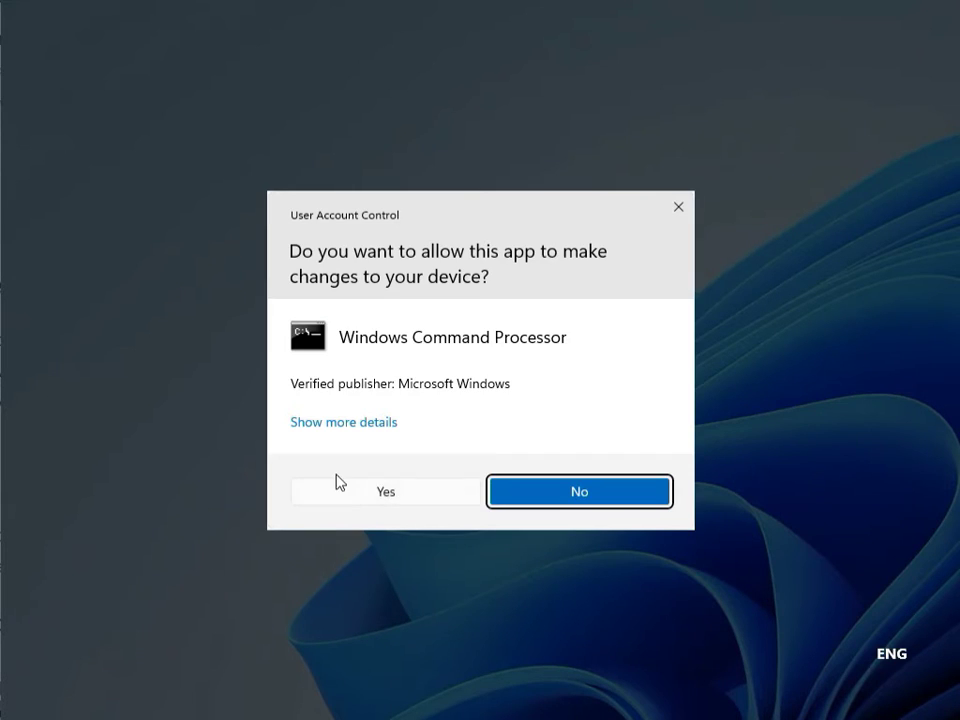
pyautogui.click(354, 489)
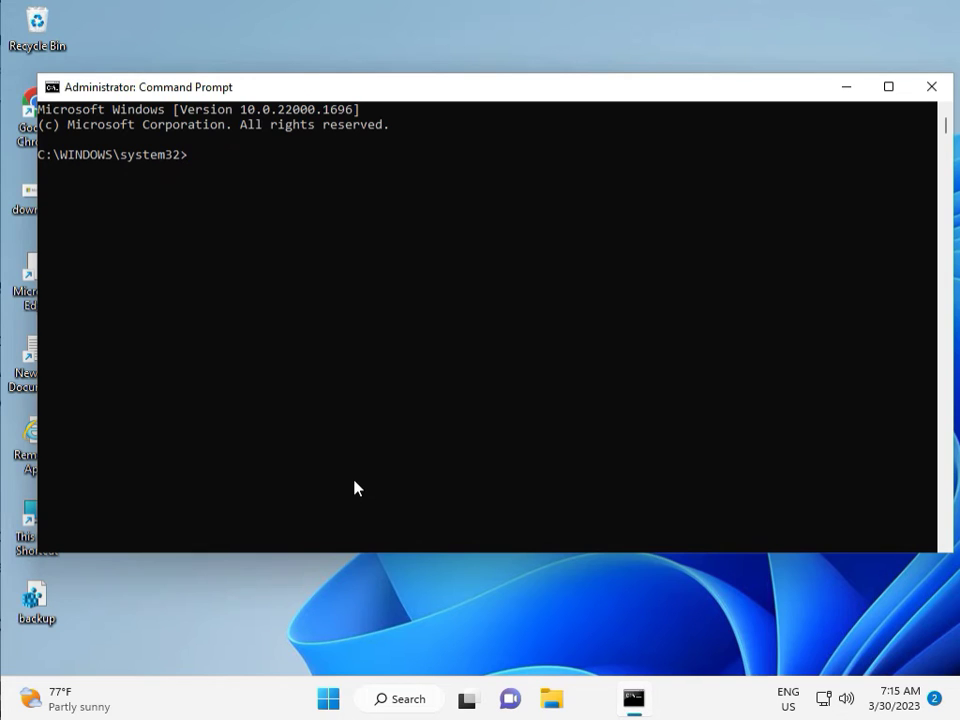
# Step: Run chkdsk /f /r and answer y to schedule the check at next restart
pyautogui.write('chkdsk /f /r')
pyautogui.press('Return')
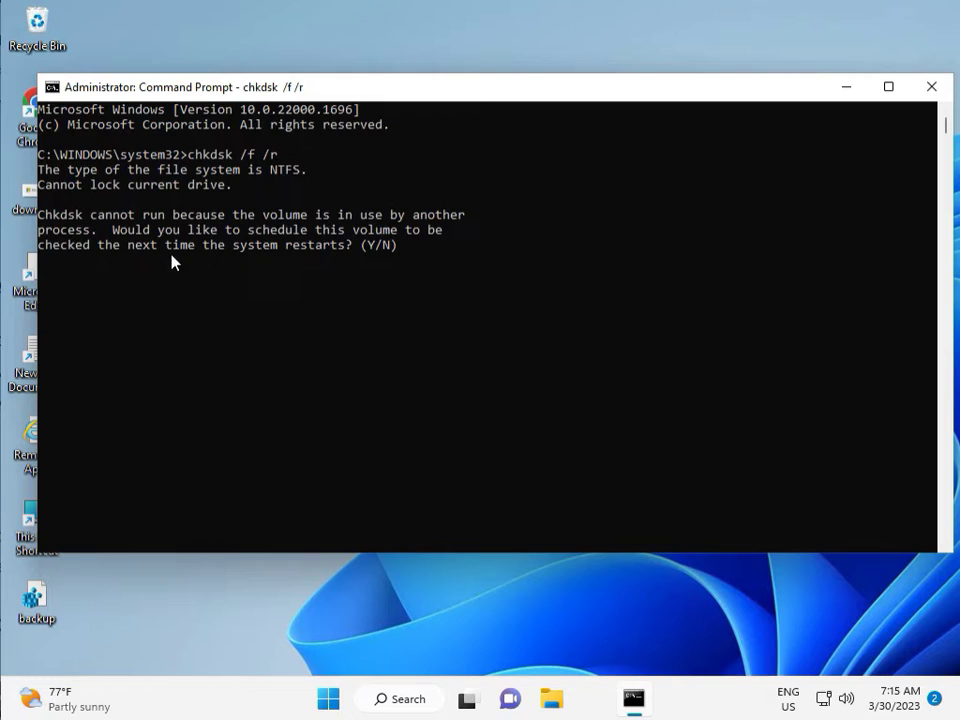
pyautogui.write('y')
pyautogui.press('Return')
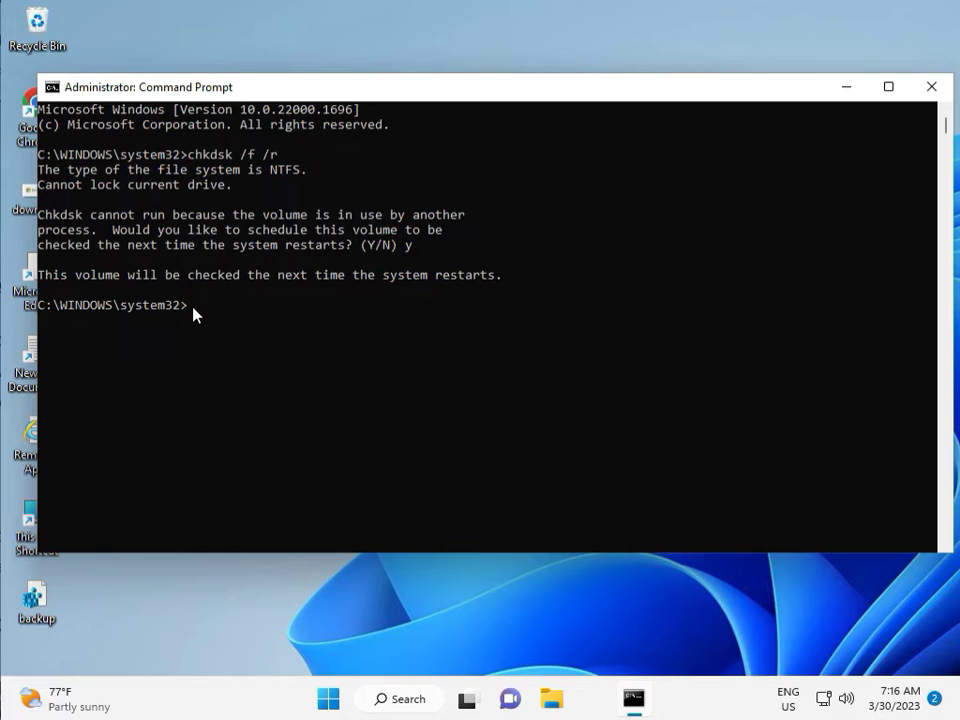
# Step: Close the old Command Prompt and reopen cmd as administrator via Start search, approving UAC
pyautogui.click(931, 88)
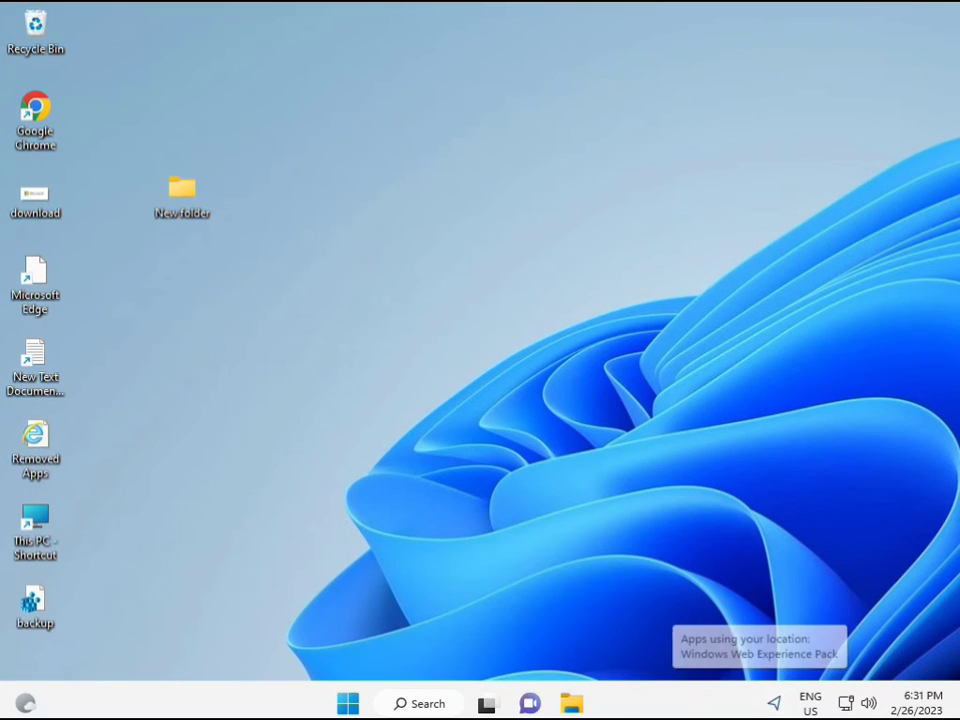
pyautogui.click(348, 703)
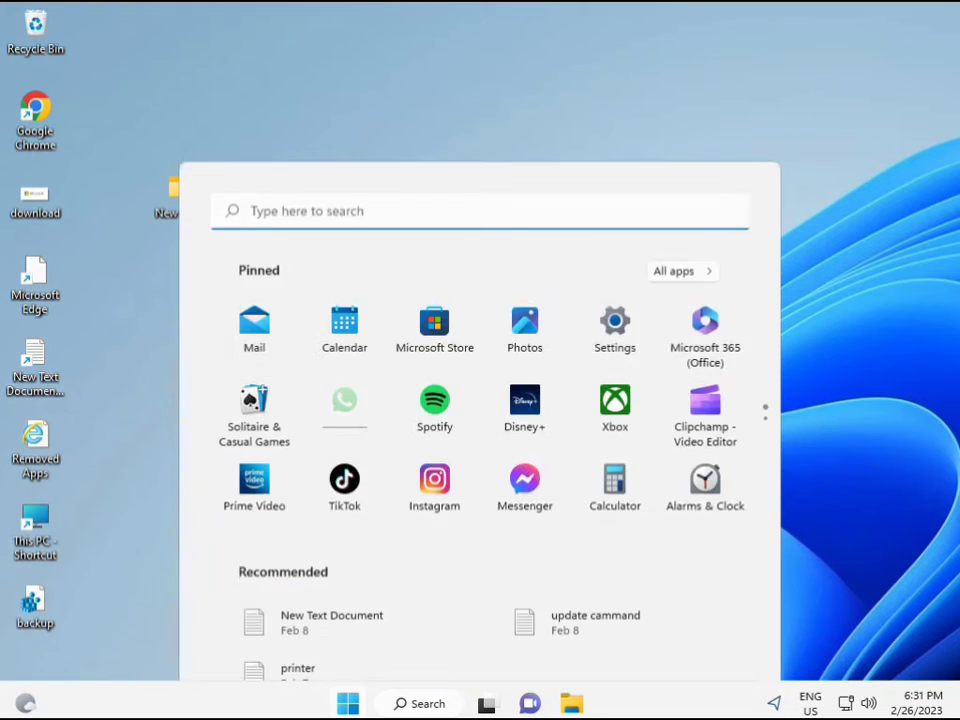
pyautogui.click(392, 706)
pyautogui.write('cmd')
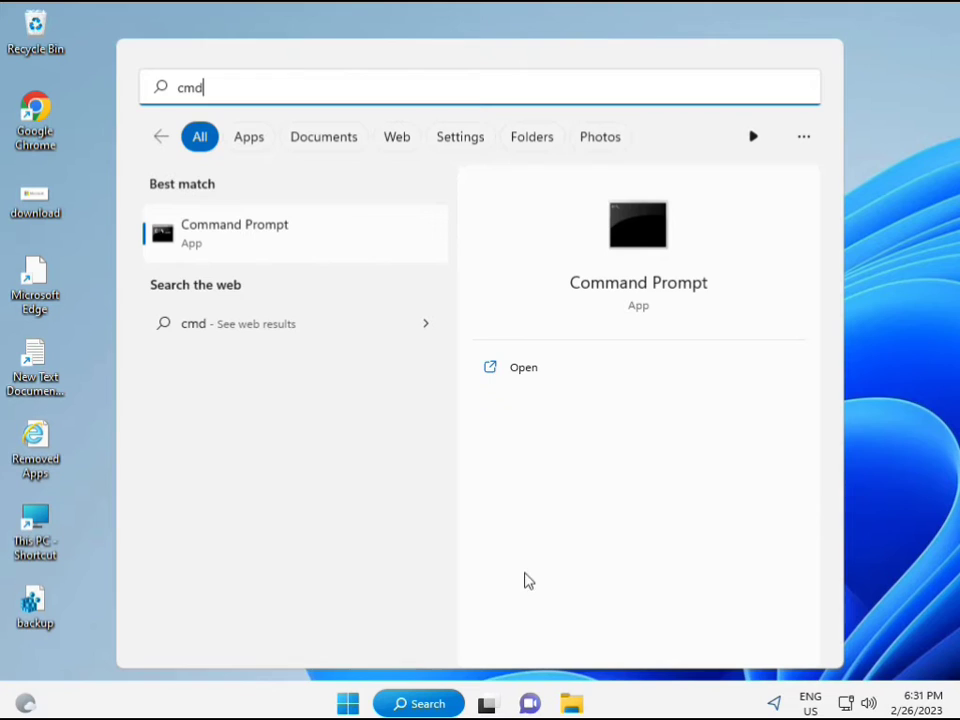
pyautogui.click(211, 233)
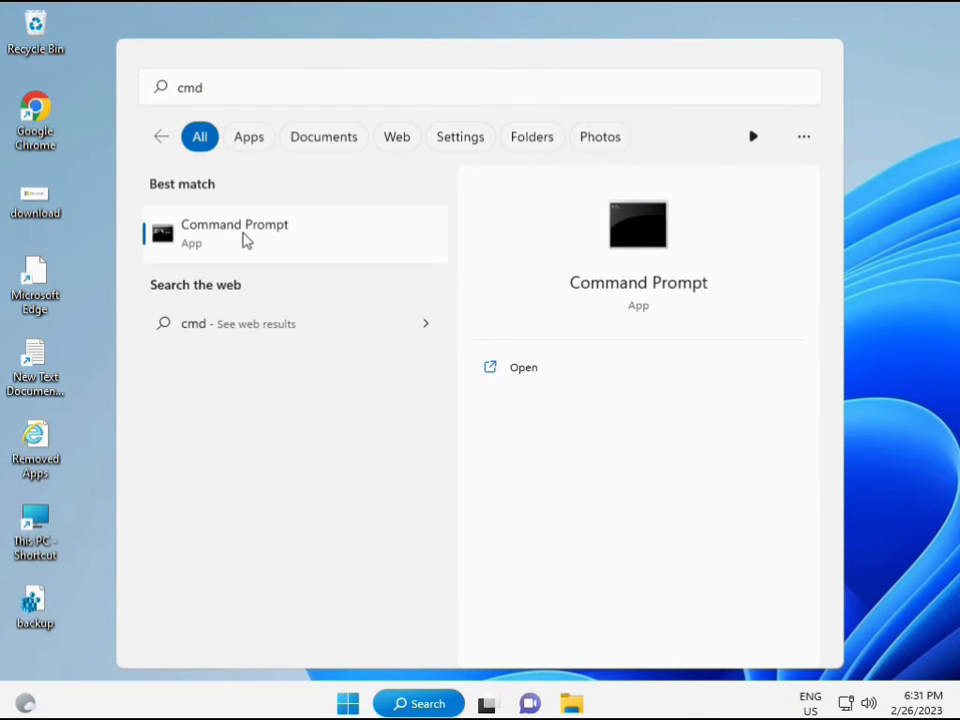
pyautogui.rightClick(247, 240)
pyautogui.click(296, 259)
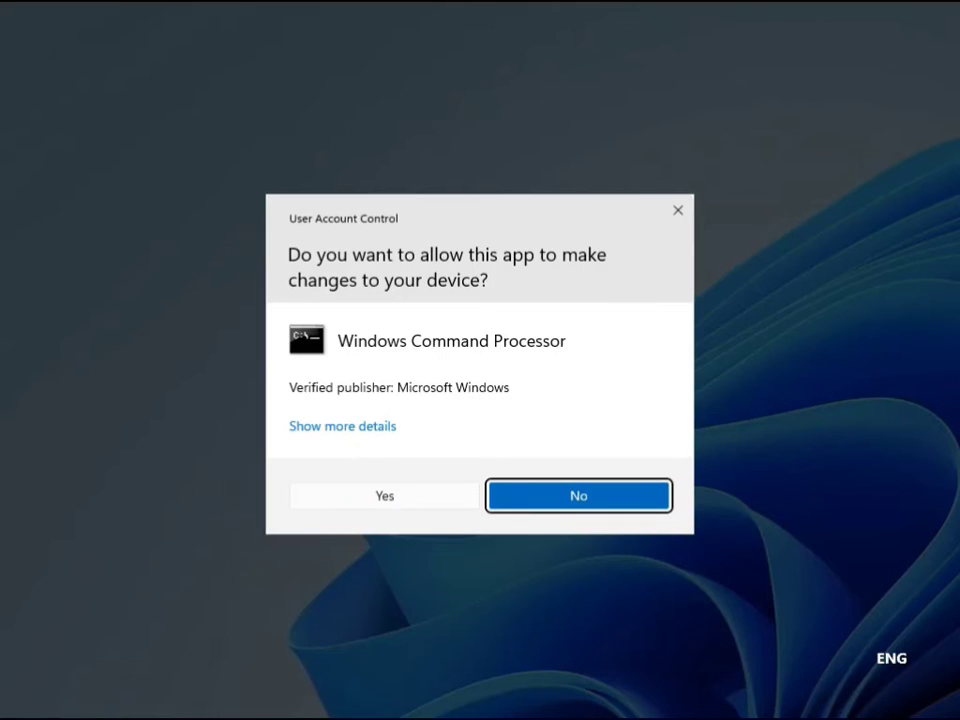
pyautogui.click(386, 495)
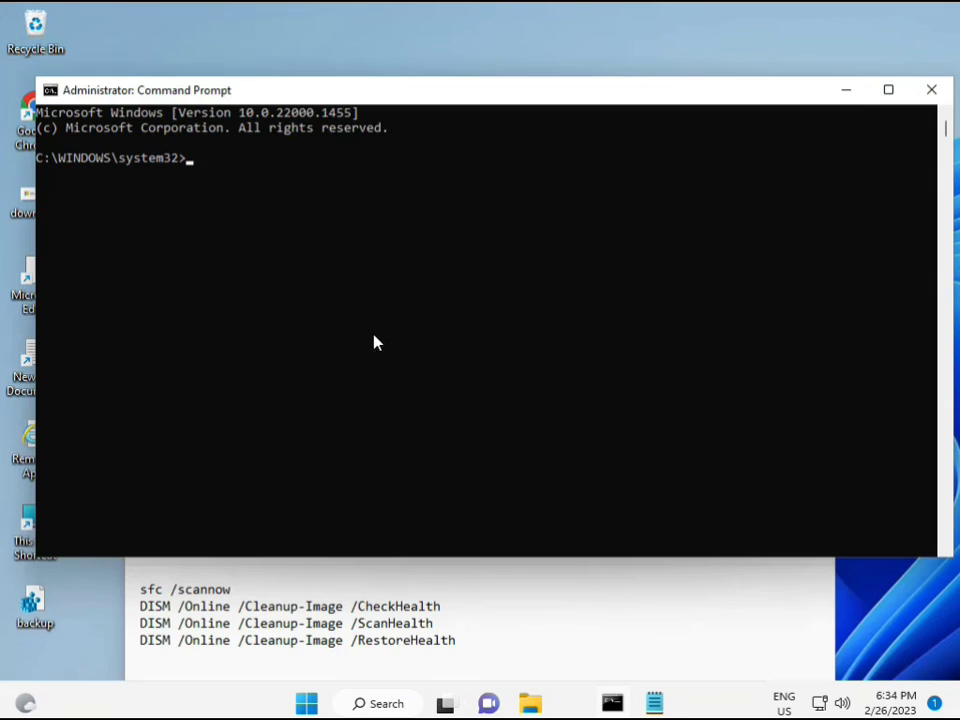
pyautogui.click(190, 158)
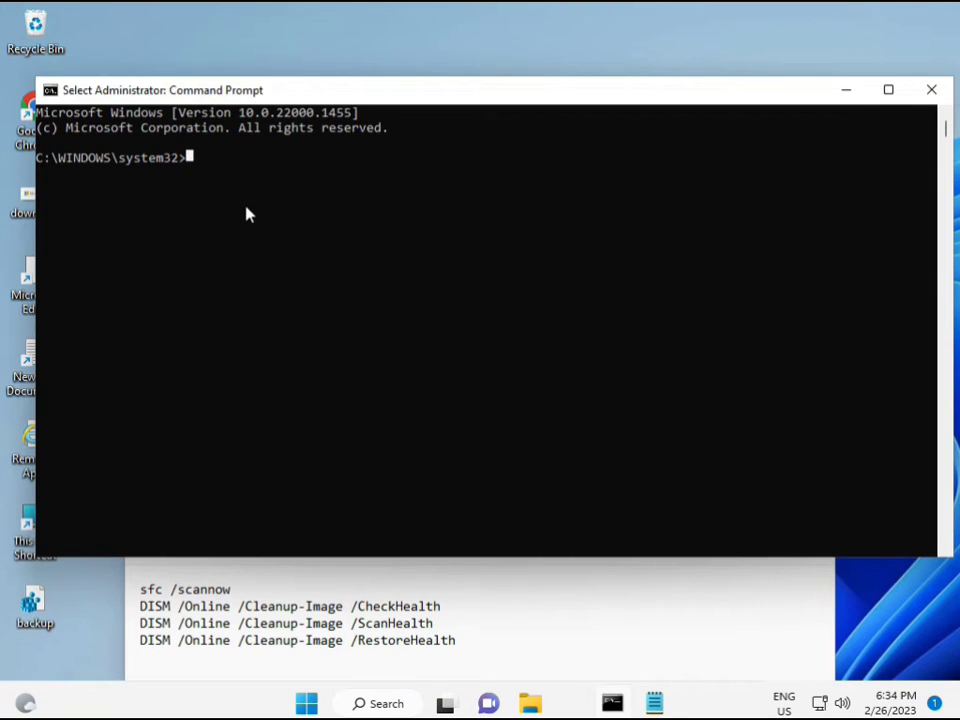
# Step: Run sfc /scannow at the admin prompt and let the verification reach 100%
pyautogui.write('sca')
pyautogui.press('BackSpace')
pyautogui.press('BackSpace')
pyautogui.press('BackSpace')
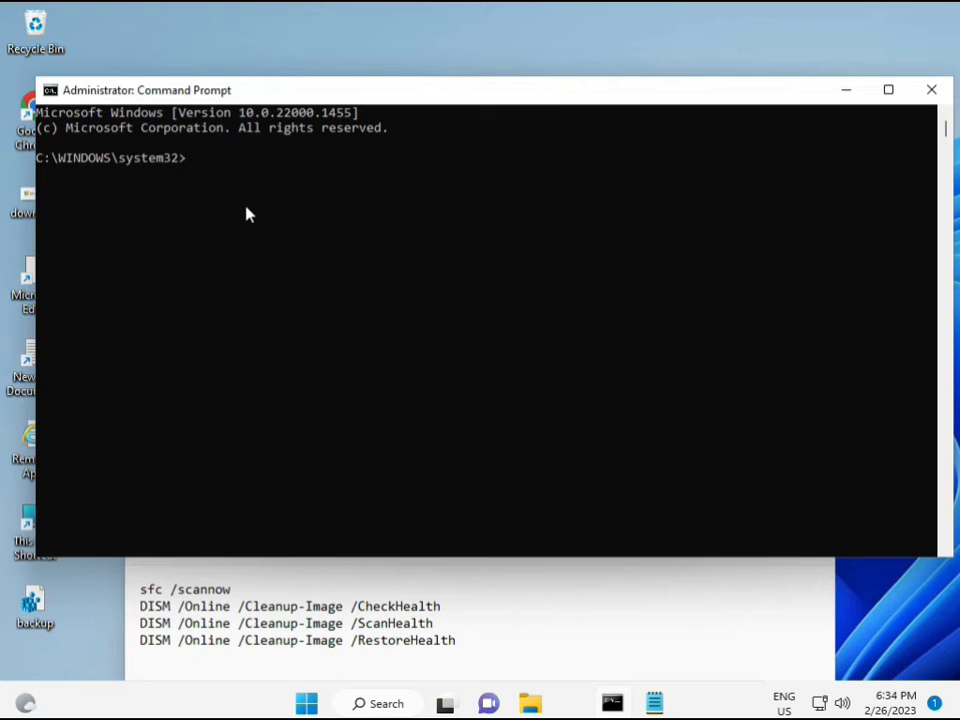
pyautogui.write('sfc /scannow')
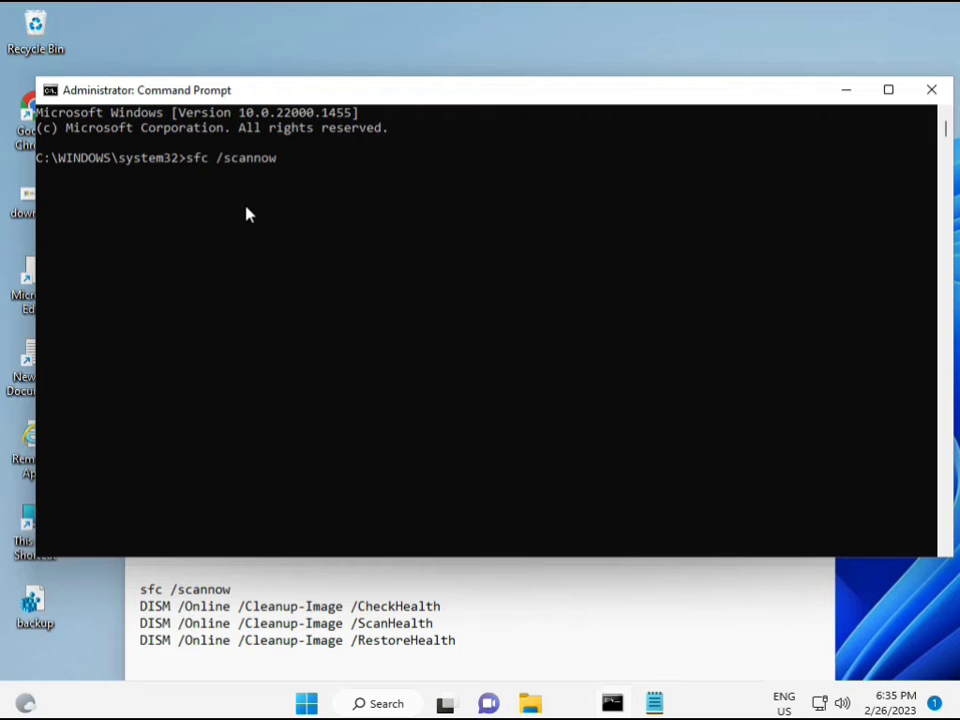
pyautogui.press('Return')
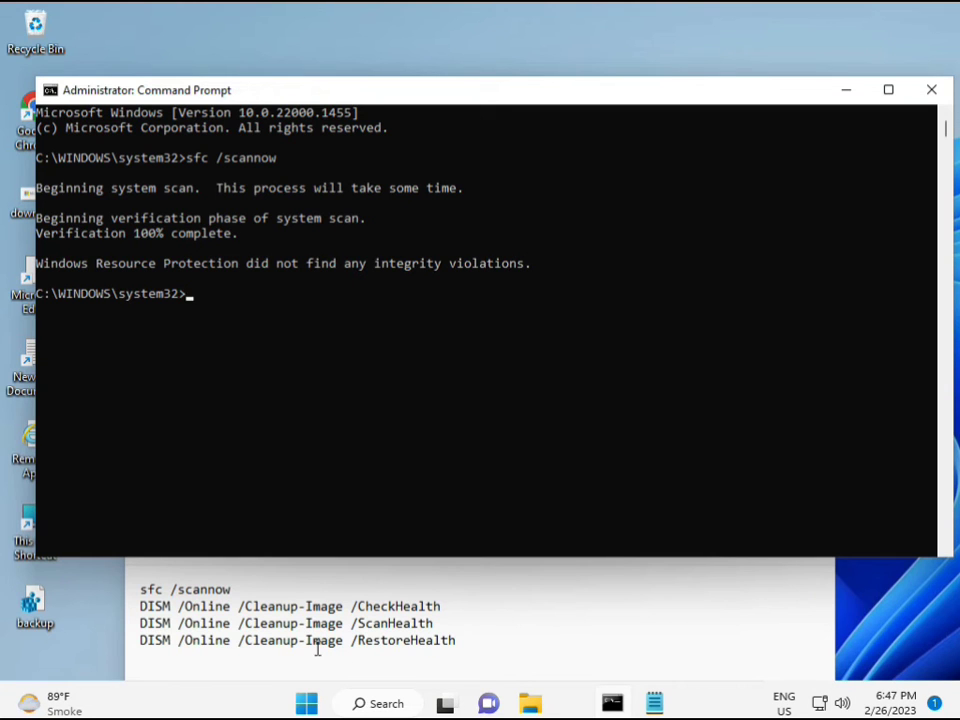
# Step: Copy the DISM /Online /Cleanup-Image /CheckHealth line from the Notepad command list
pyautogui.click(145, 605)
pyautogui.moveTo(141, 606); pyautogui.dragTo(448, 606)
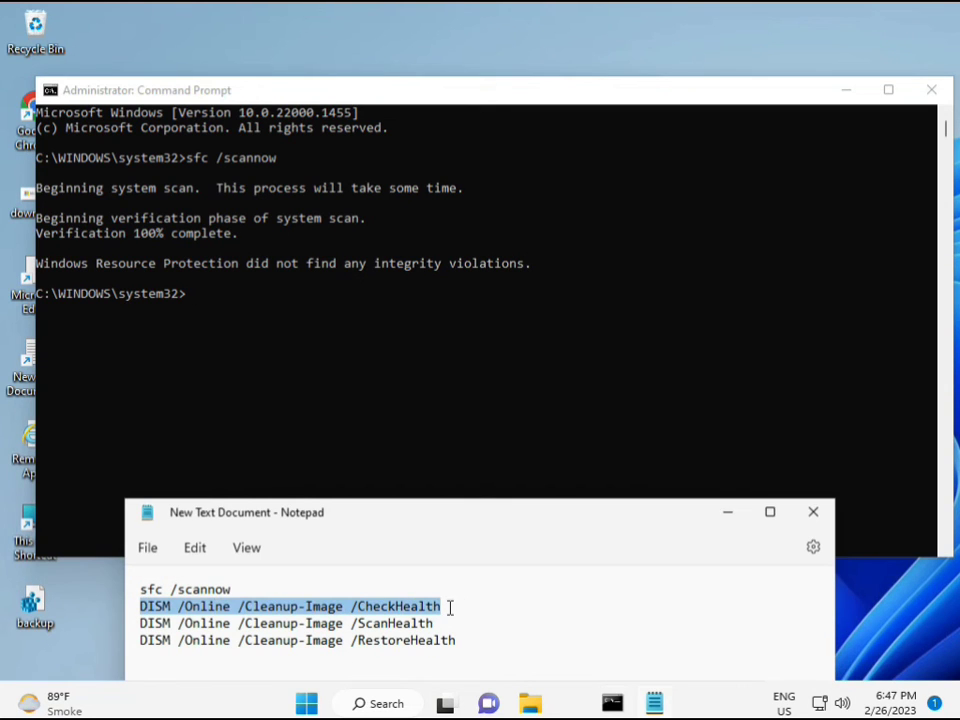
pyautogui.rightClick(257, 608)
pyautogui.click(302, 318)
# Step: Paste the CheckHealth command into Command Prompt with Edit > Paste and run it
pyautogui.click(195, 303)
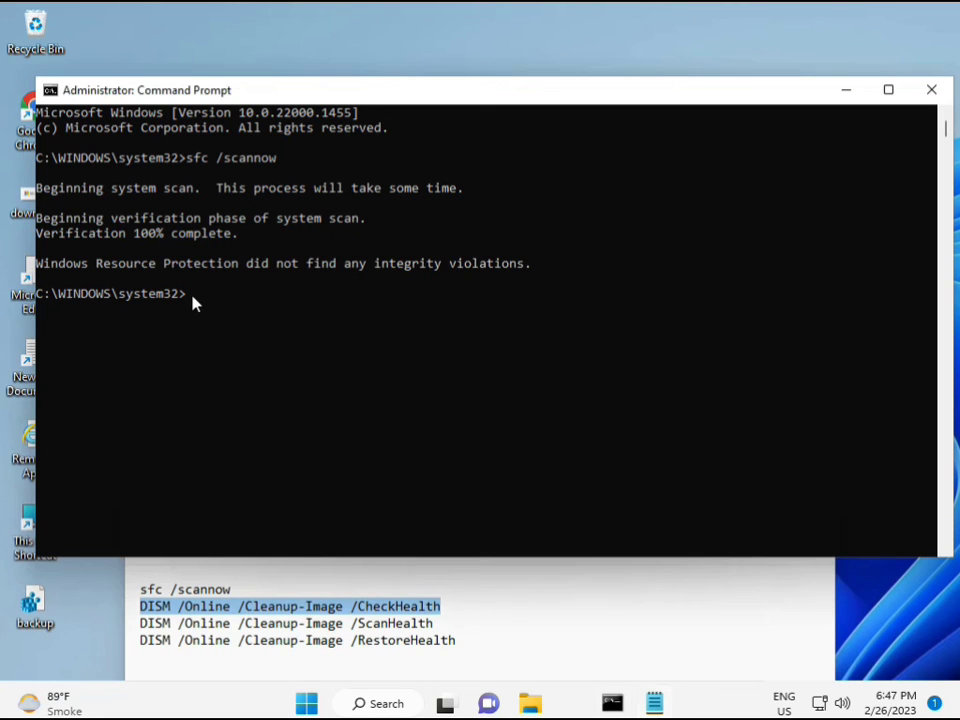
pyautogui.rightClick(76, 90)
pyautogui.moveTo(160, 234)
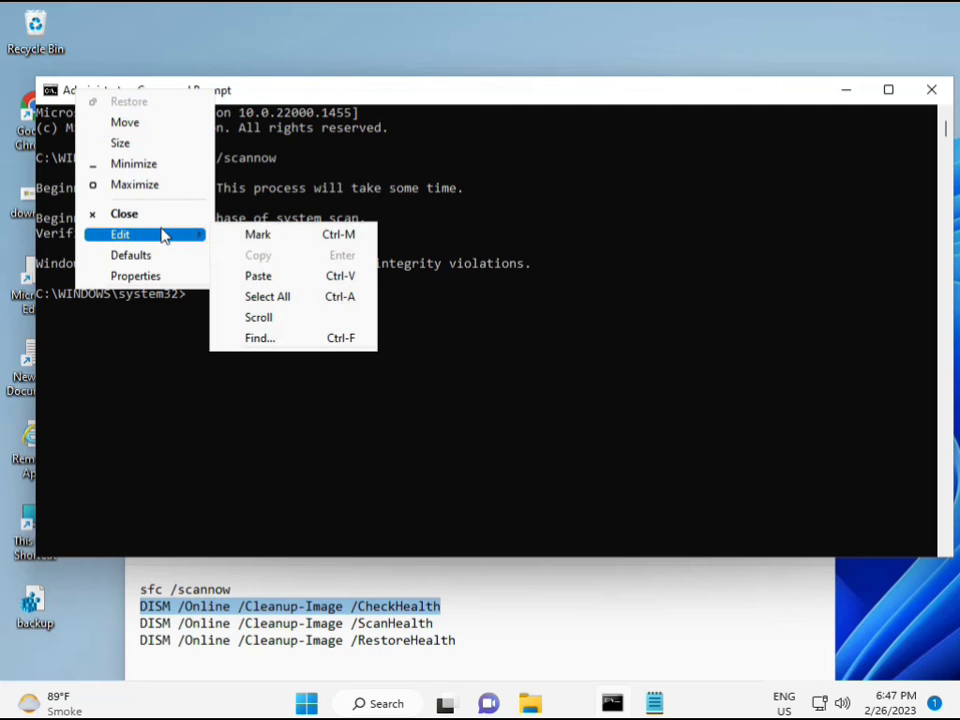
pyautogui.click(252, 276)
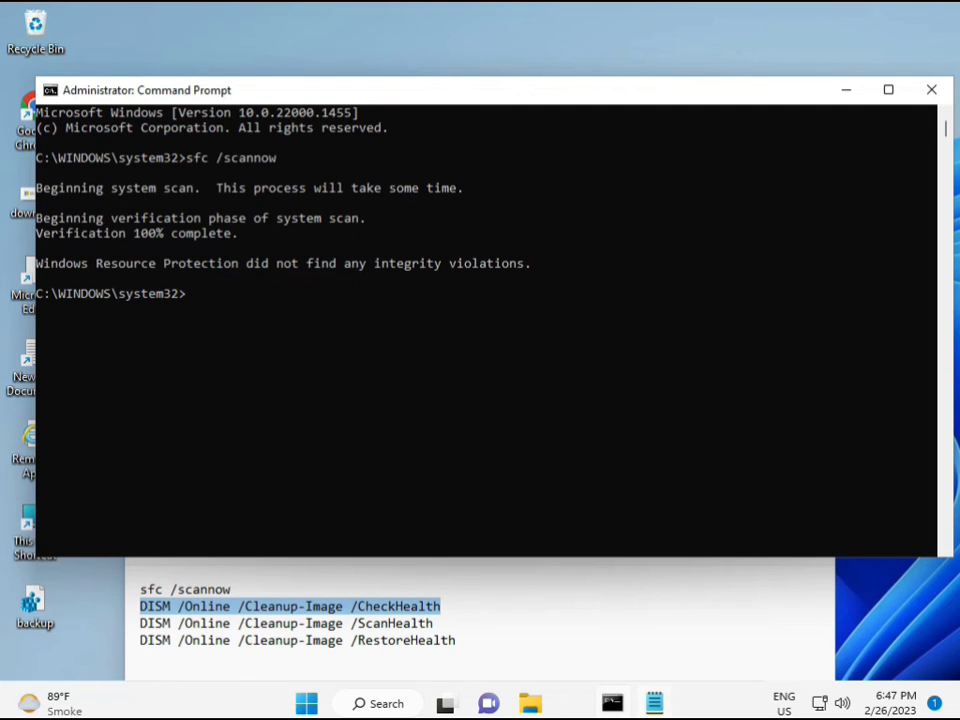
pyautogui.moveTo(654, 703)
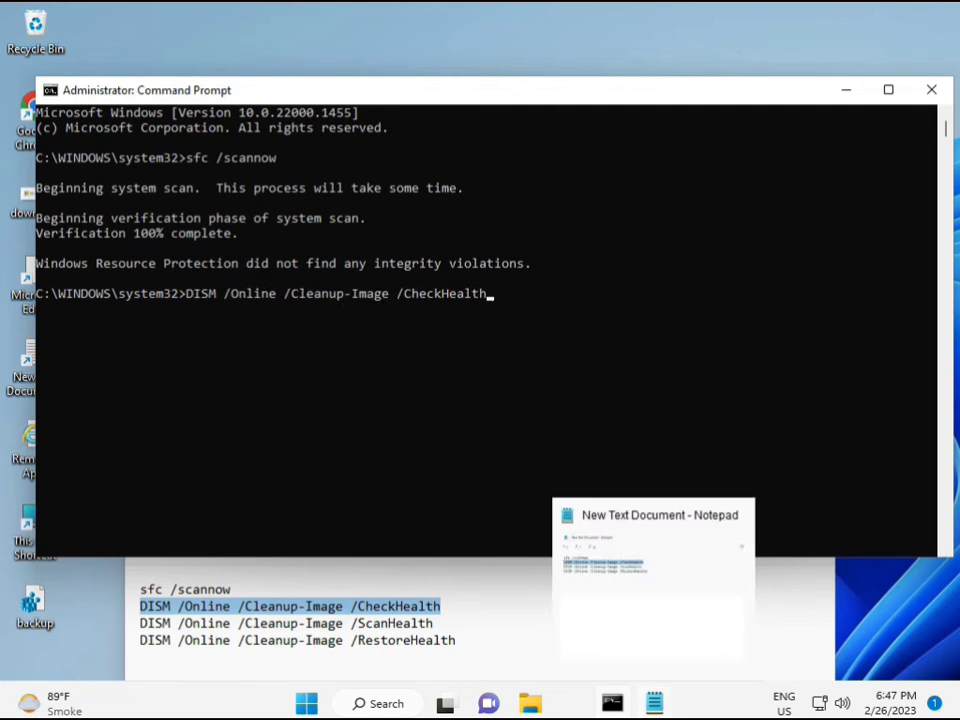
pyautogui.click(184, 295)
pyautogui.press('Return')
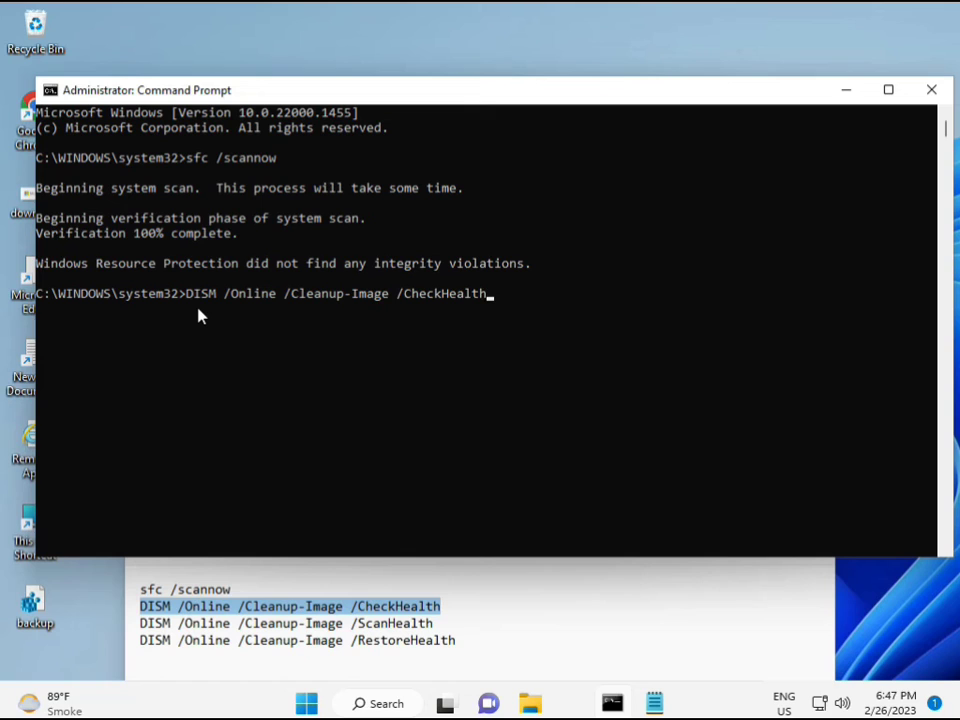
pyautogui.press('Return')
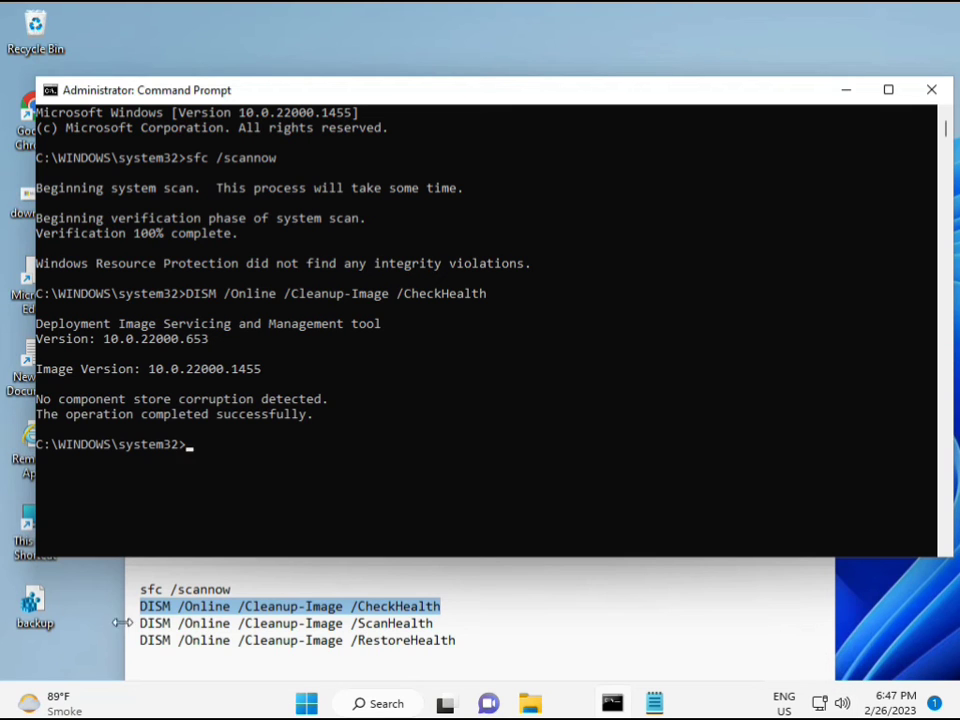
# Step: Copy the DISM ScanHealth line from Notepad, paste it into the console with a right-click, and run it
pyautogui.moveTo(141, 625); pyautogui.dragTo(454, 625)
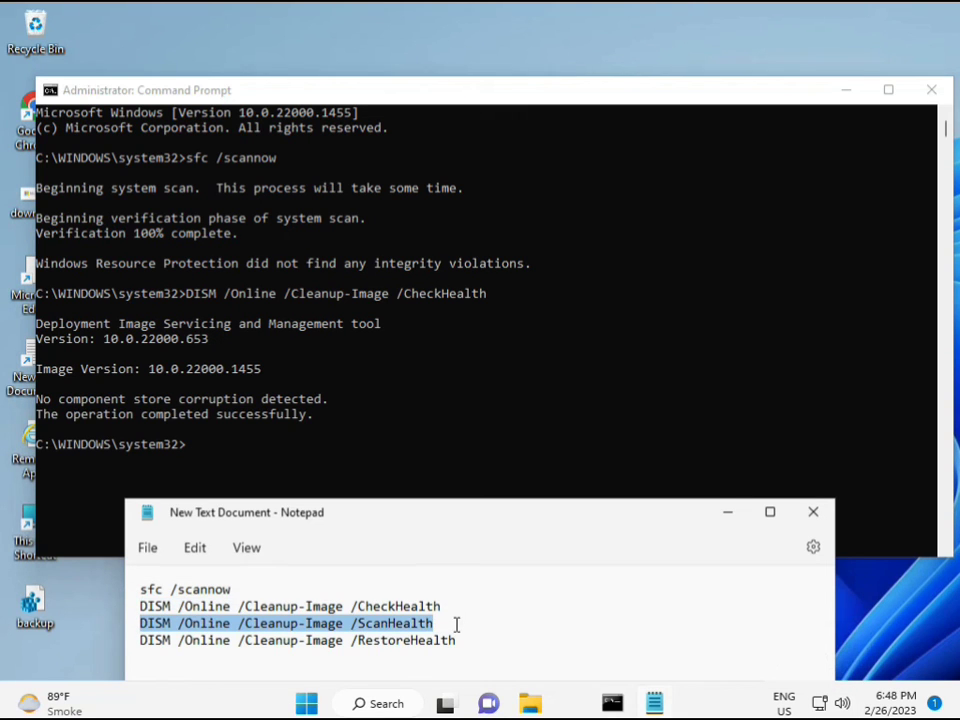
pyautogui.rightClick(421, 623)
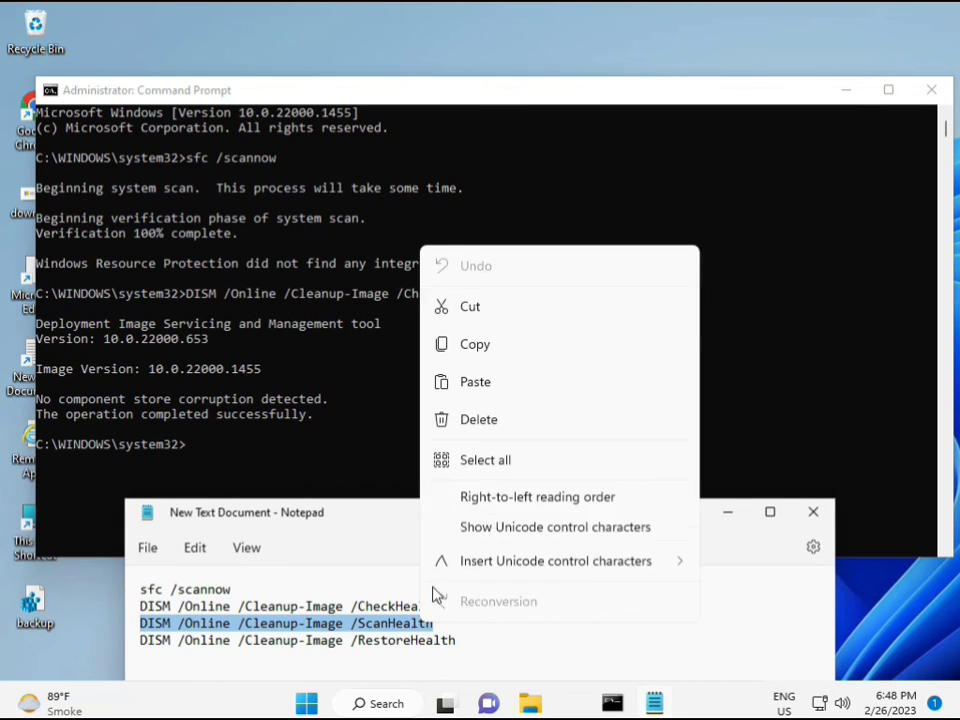
pyautogui.click(466, 358)
pyautogui.click(338, 472)
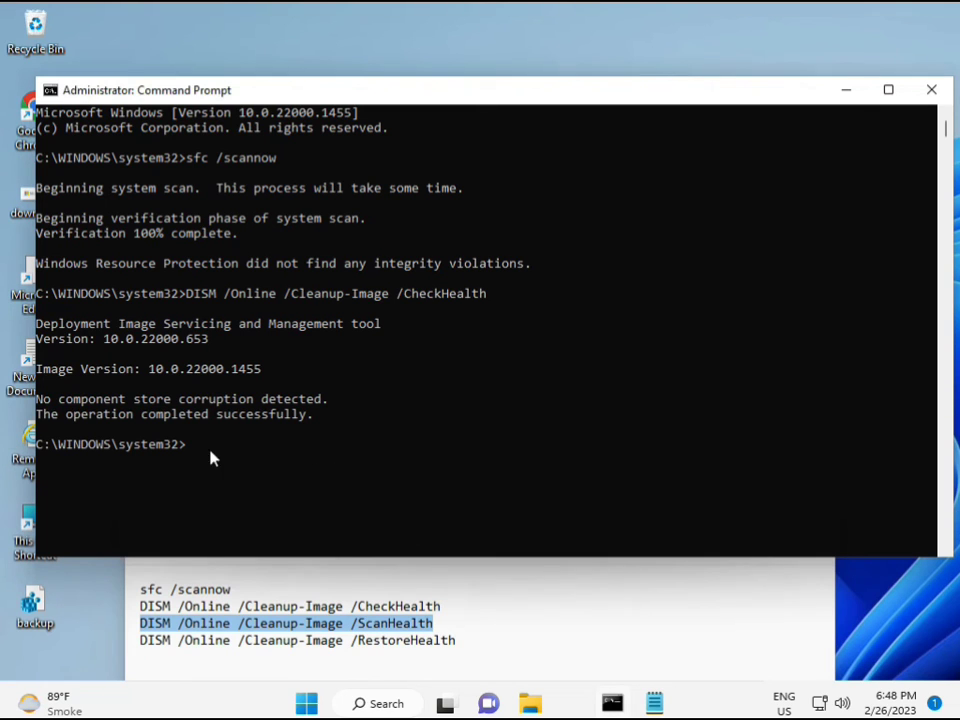
pyautogui.click(193, 452)
pyautogui.rightClick(193, 452)
pyautogui.rightClick(193, 452)
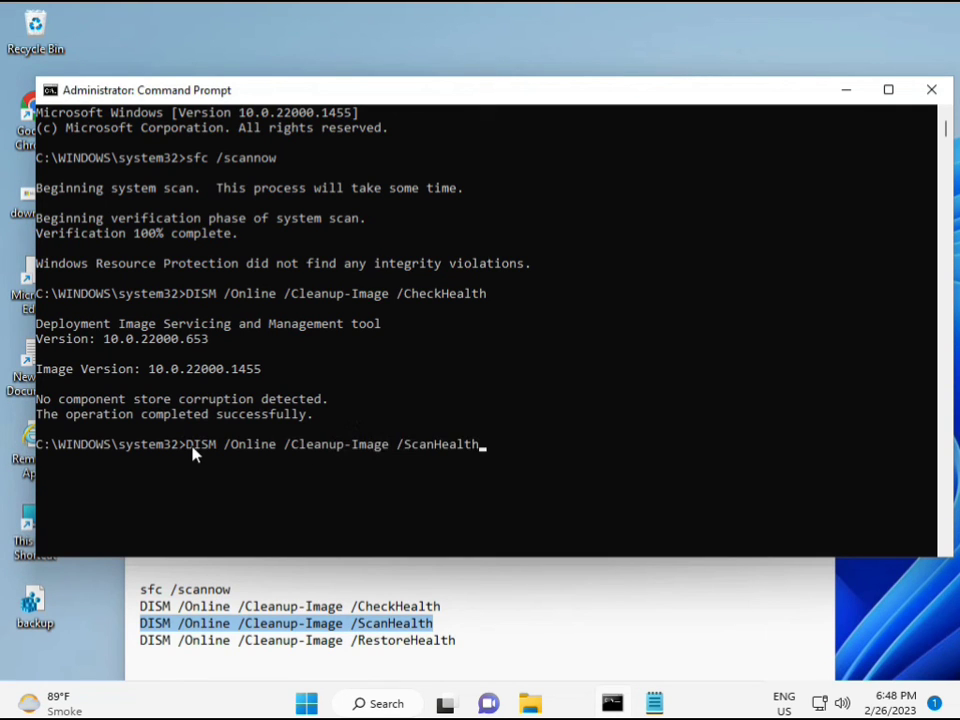
pyautogui.press('Return')
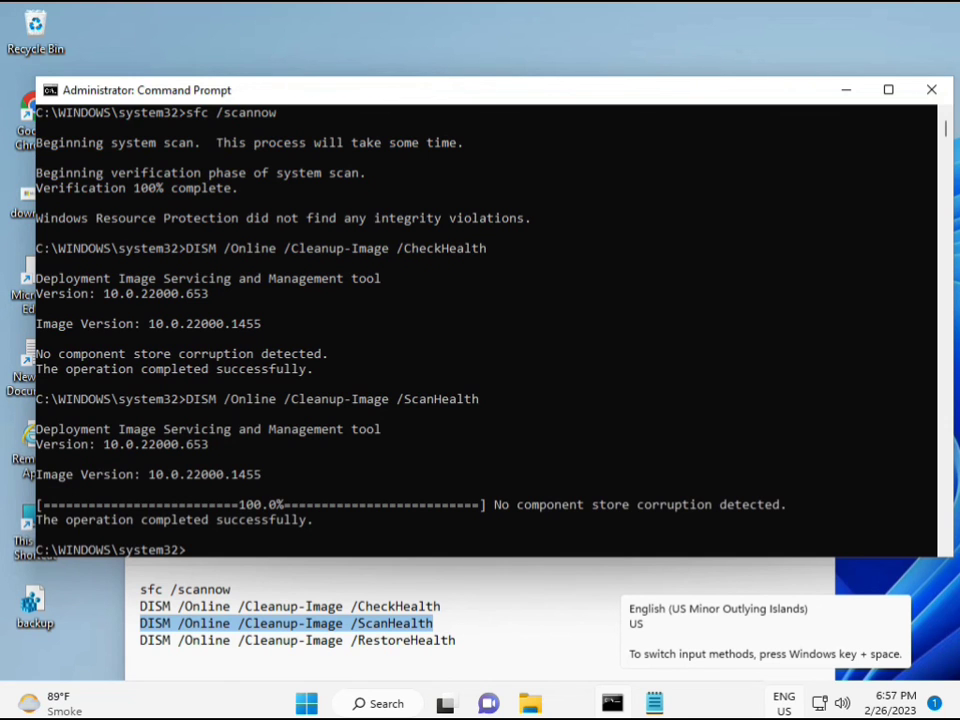
# Step: Copy the DISM /Online /Cleanup-Image /RestoreHealth line from the Notepad command list
pyautogui.doubleClick(260, 520)
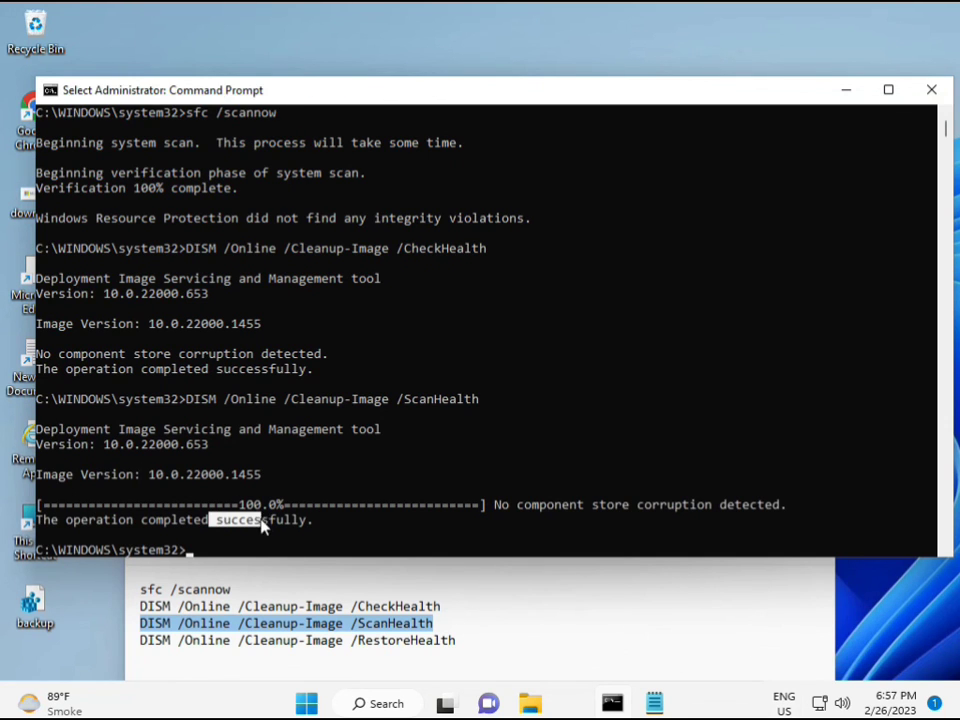
pyautogui.click(227, 645)
pyautogui.tripleClick(227, 645)
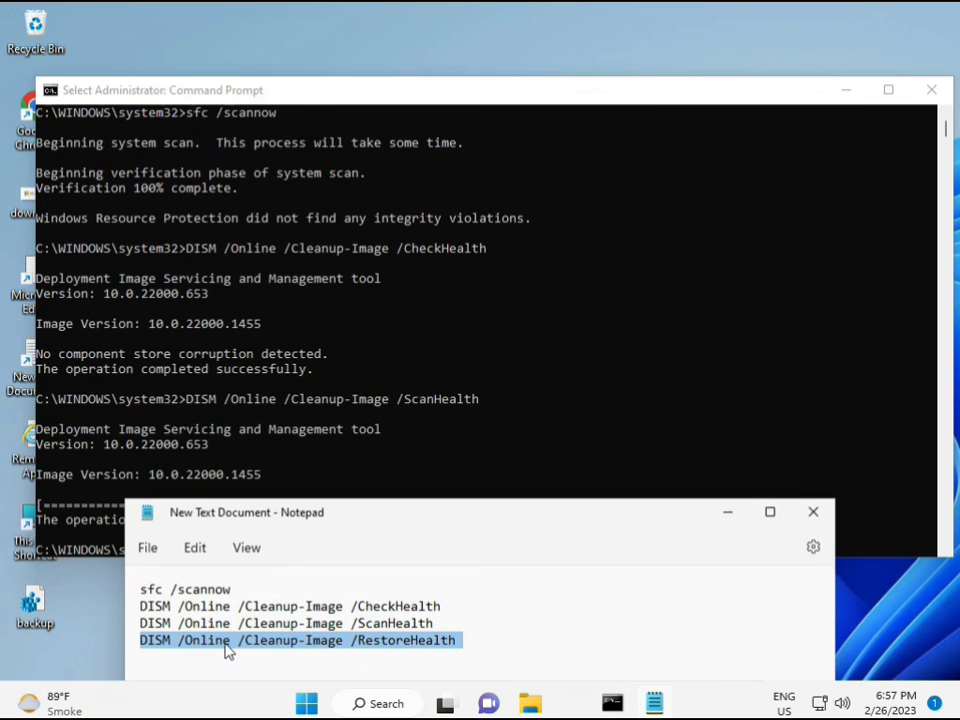
pyautogui.rightClick(227, 645)
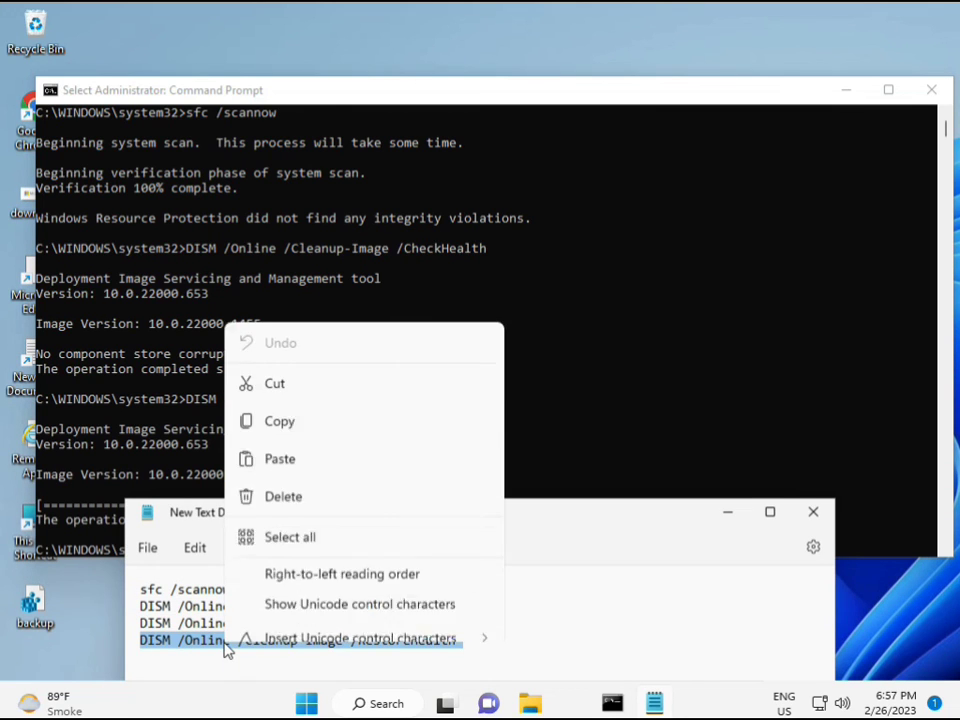
pyautogui.click(284, 378)
# Step: Paste the RestoreHealth command into Command Prompt with Ctrl+V and start the repair
pyautogui.click(212, 541)
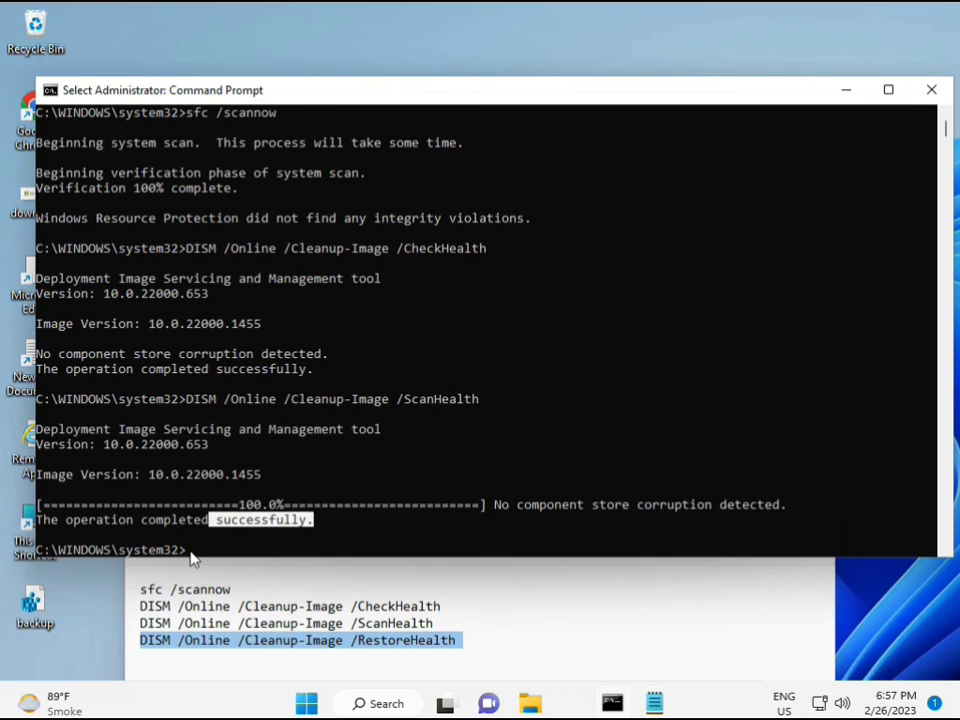
pyautogui.click(189, 556)
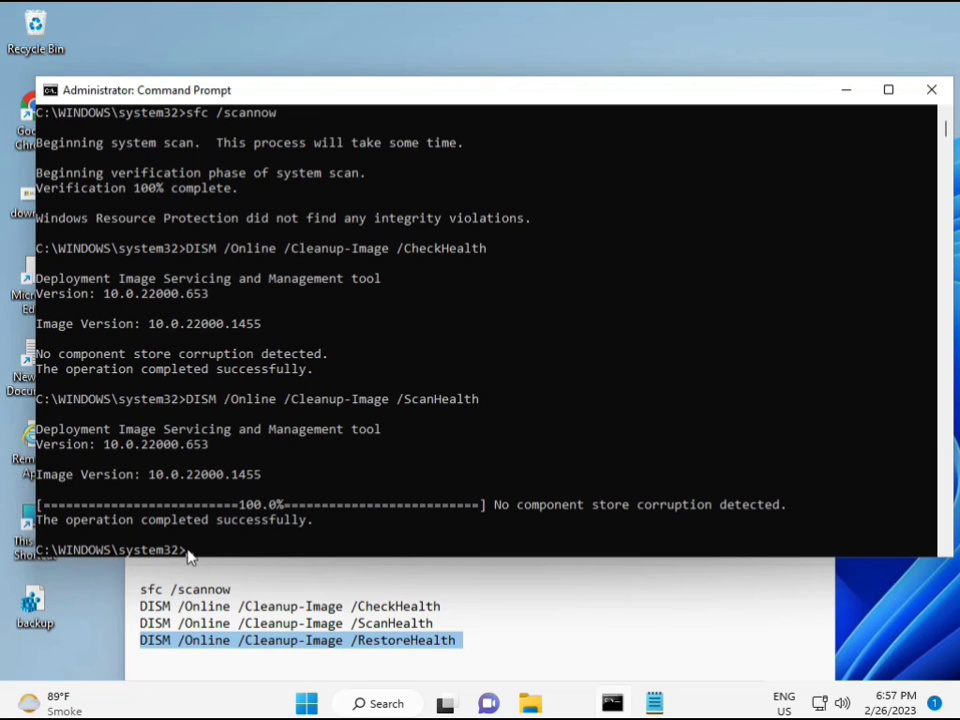
pyautogui.click(189, 556)
pyautogui.click(189, 556)
pyautogui.hotkey('ctrl', 'v')
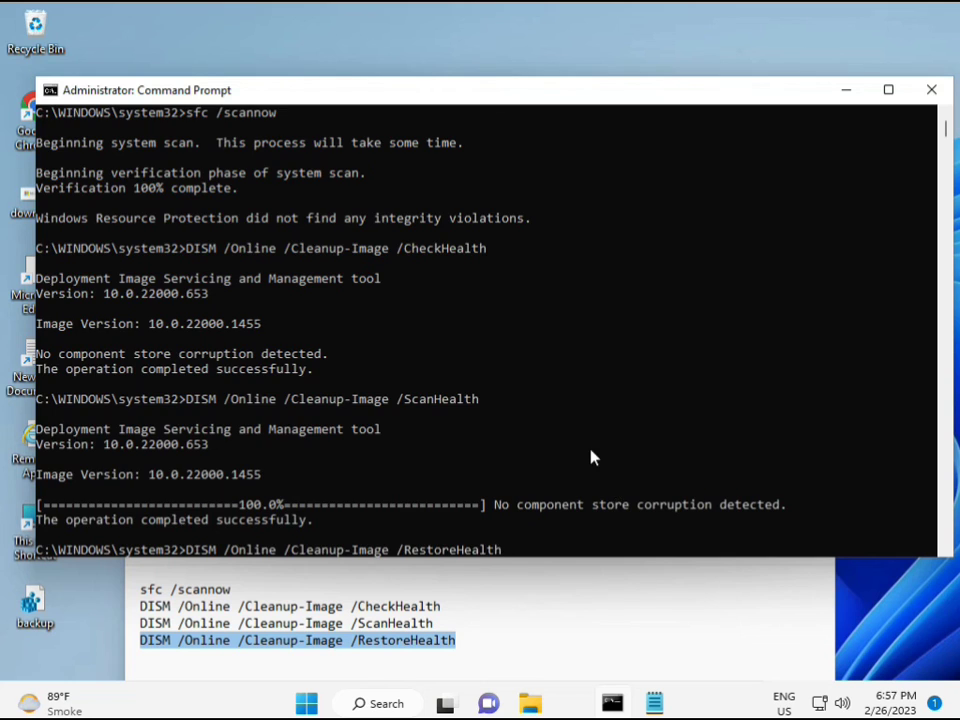
pyautogui.scroll(-9, 585, 455)
pyautogui.scroll(9, 566, 454)
pyautogui.moveTo(948, 130)
pyautogui.mouseDown()
pyautogui.moveTo(950, 143)
pyautogui.moveTo(948, 128)
pyautogui.mouseUp()
pyautogui.click(192, 281)
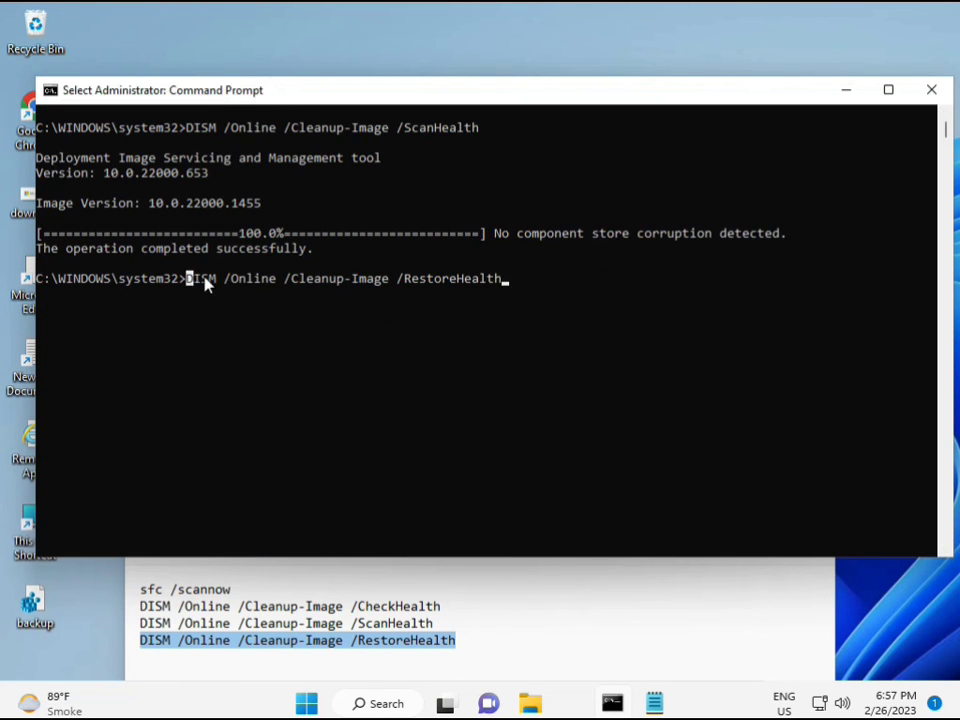
pyautogui.press('Return')
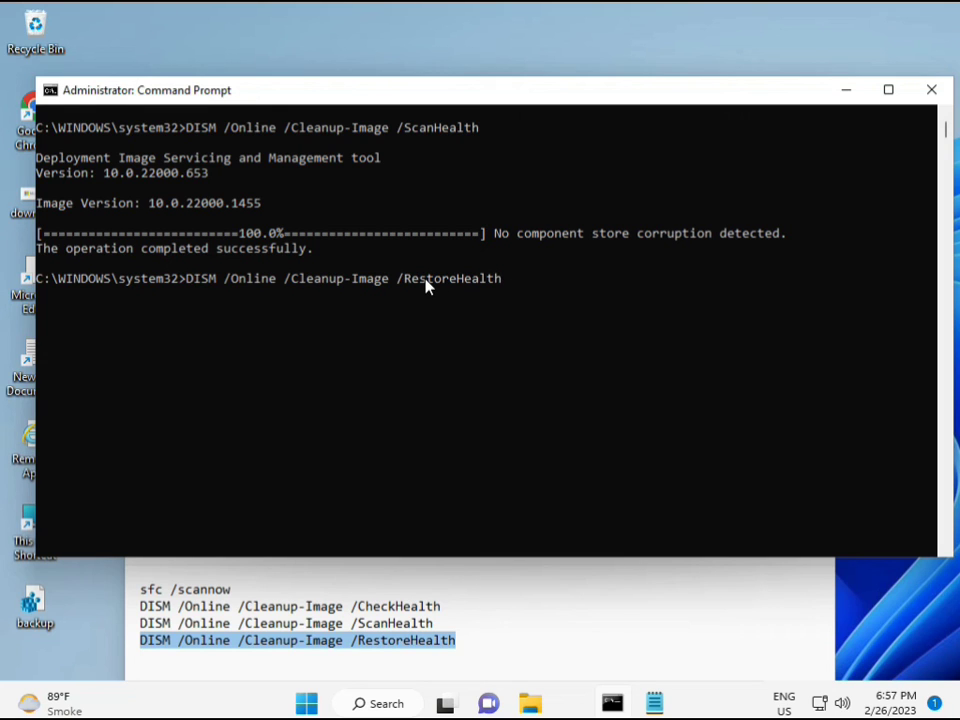
pyautogui.press('Return')
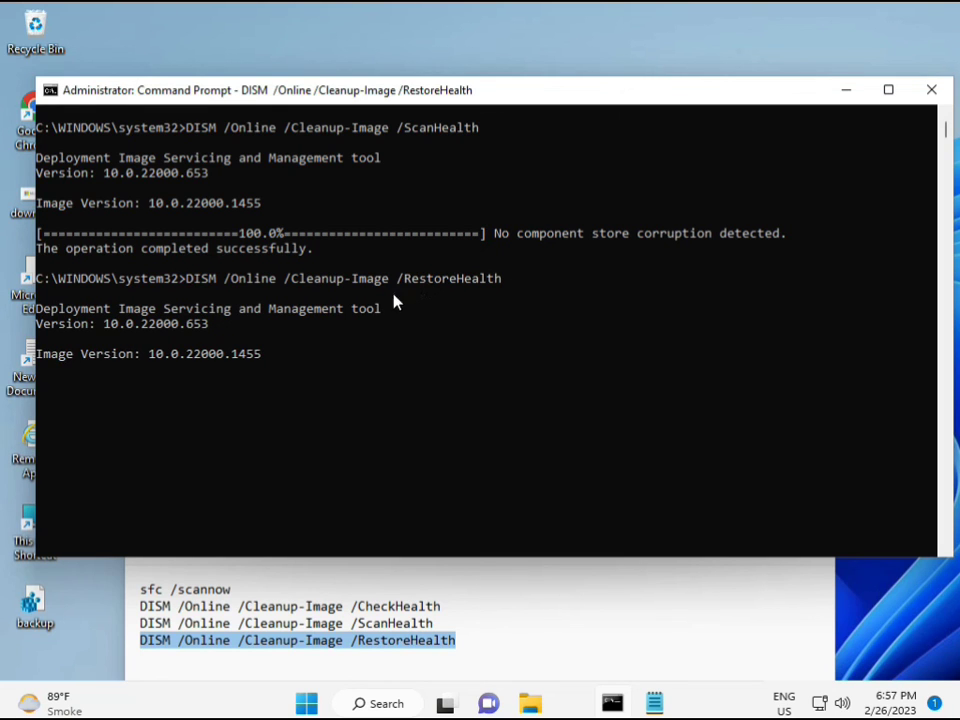